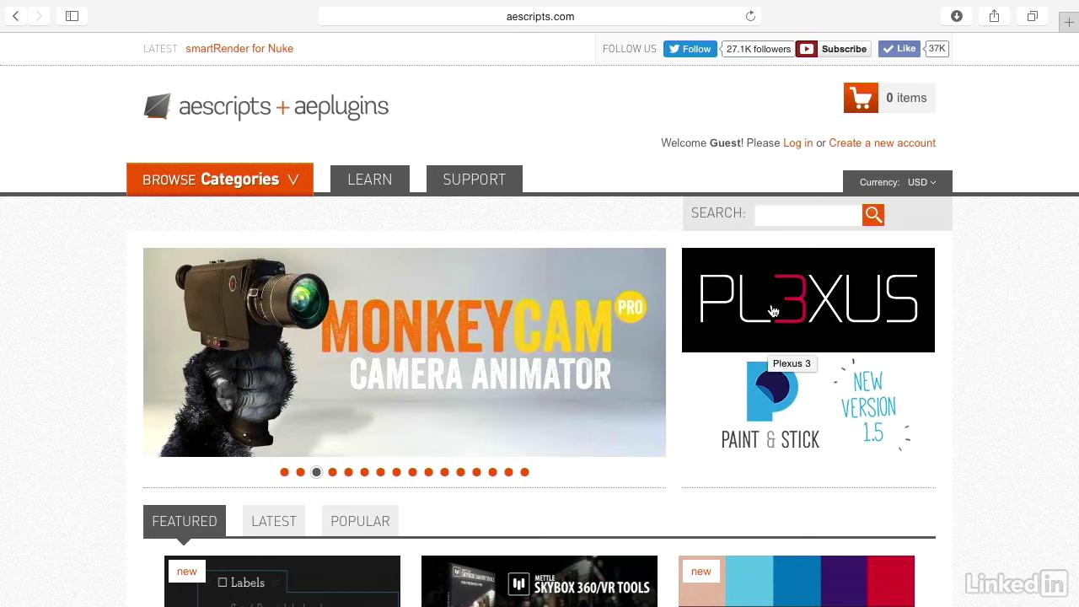
Open the Plexus 3 product page on aescripts.com and review its pricing, description and new-features tutorial videos
left_click(770, 303)
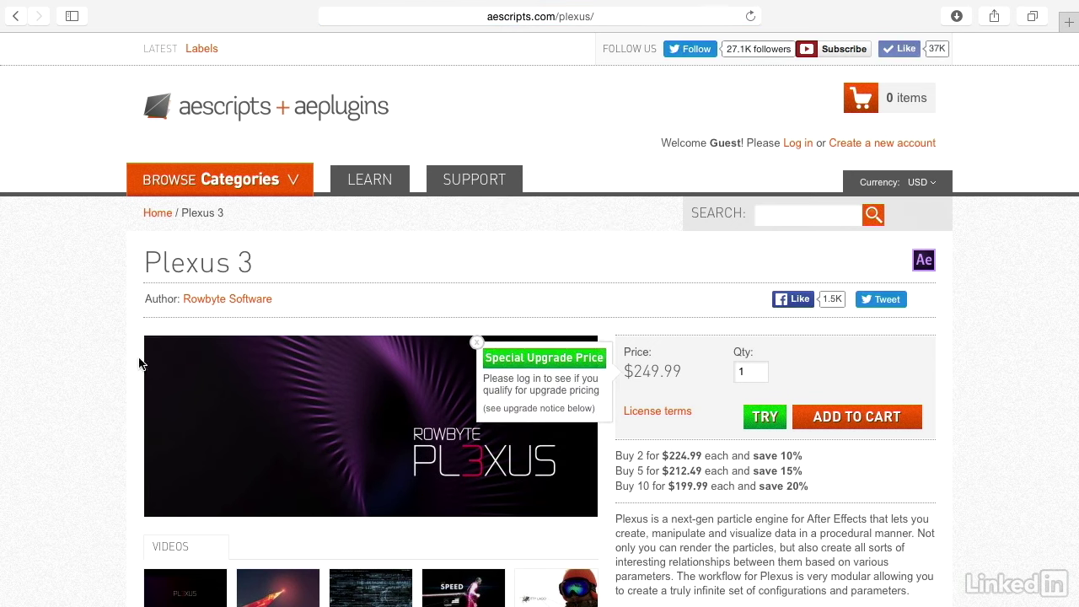
scroll(141, 445, "down", 5)
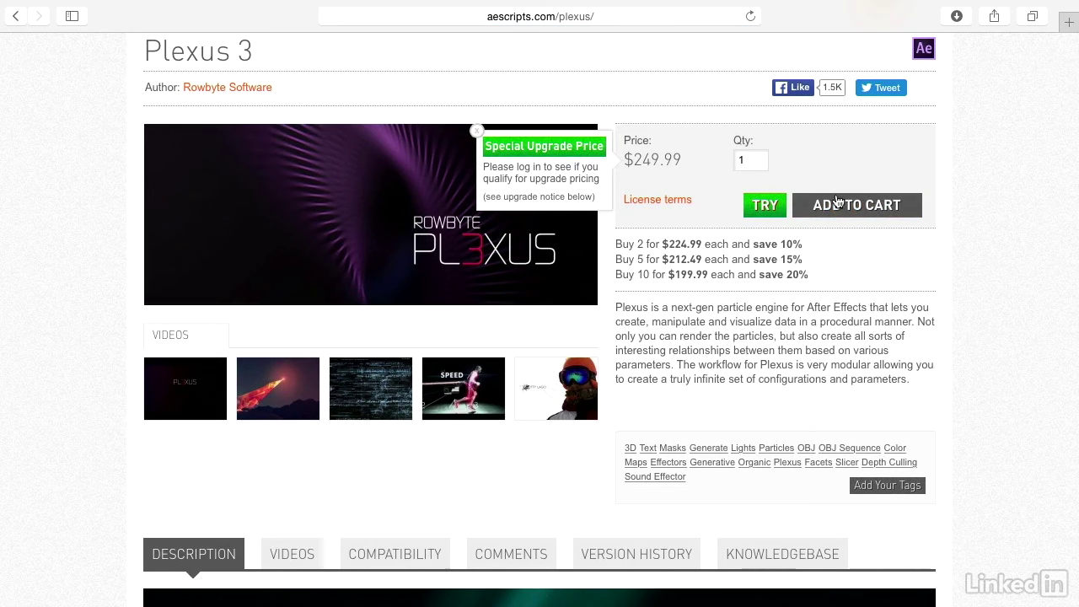
scroll(494, 308, "down", 8)
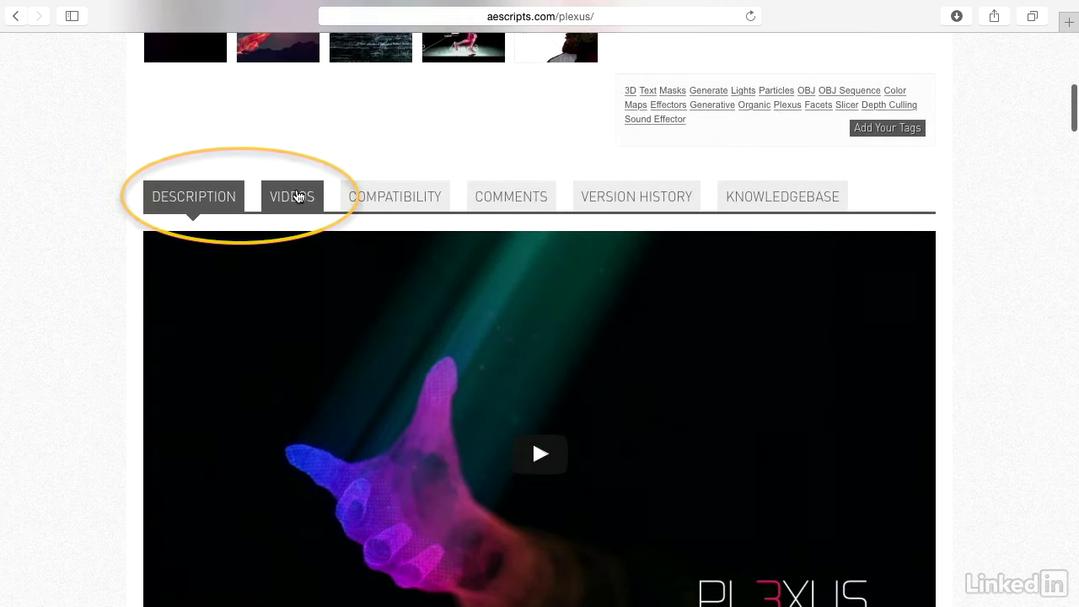
left_click(303, 195)
scroll(299, 368, "down", 6)
scroll(303, 374, "down", 5)
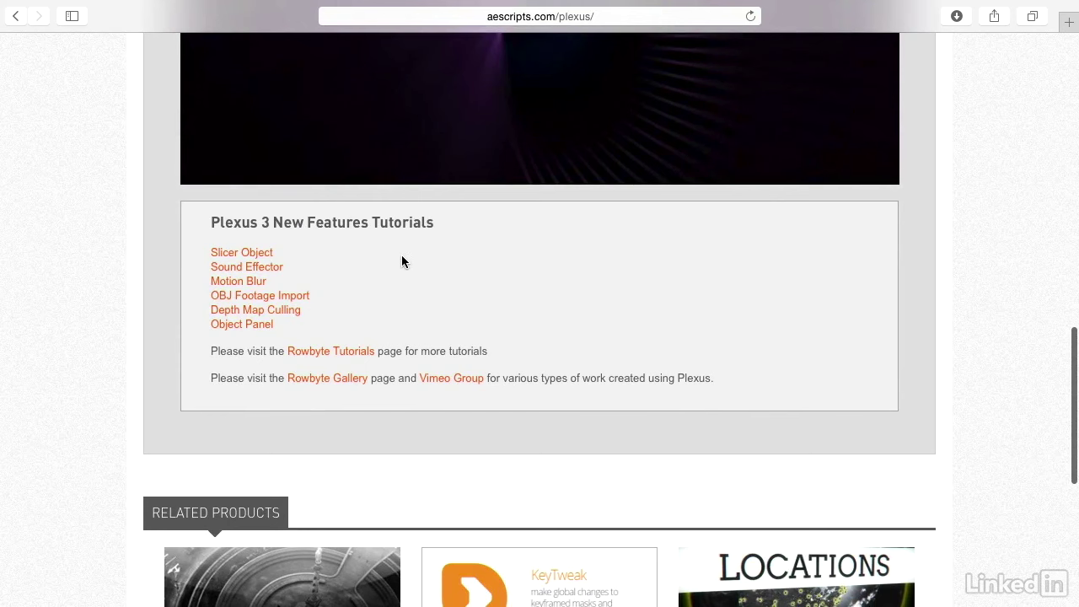
scroll(402, 254, "down", 2)
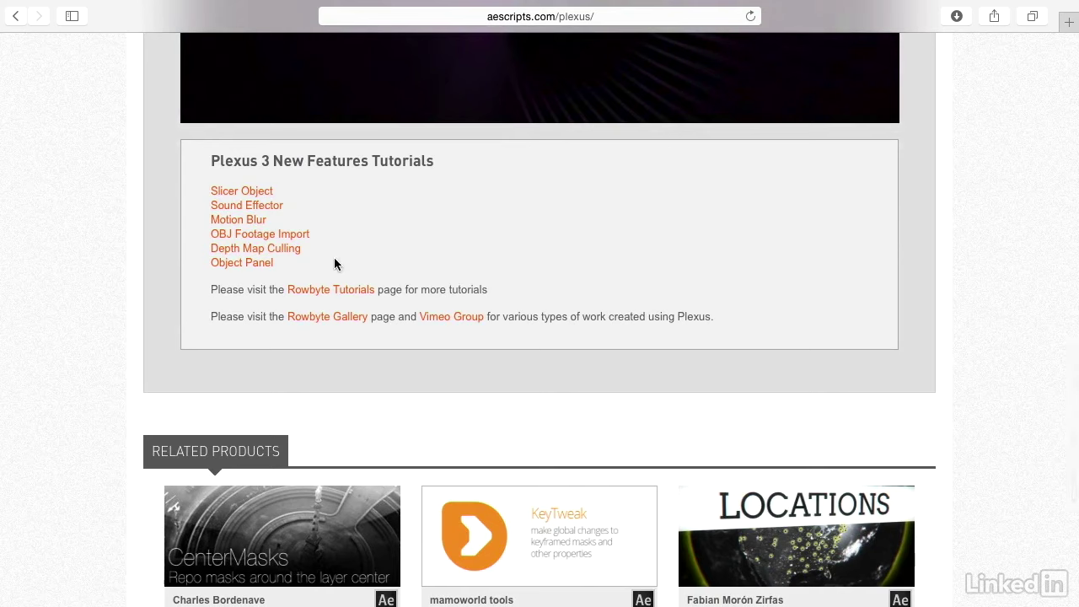
scroll(334, 264, "up", 10)
scroll(334, 264, "down", 3)
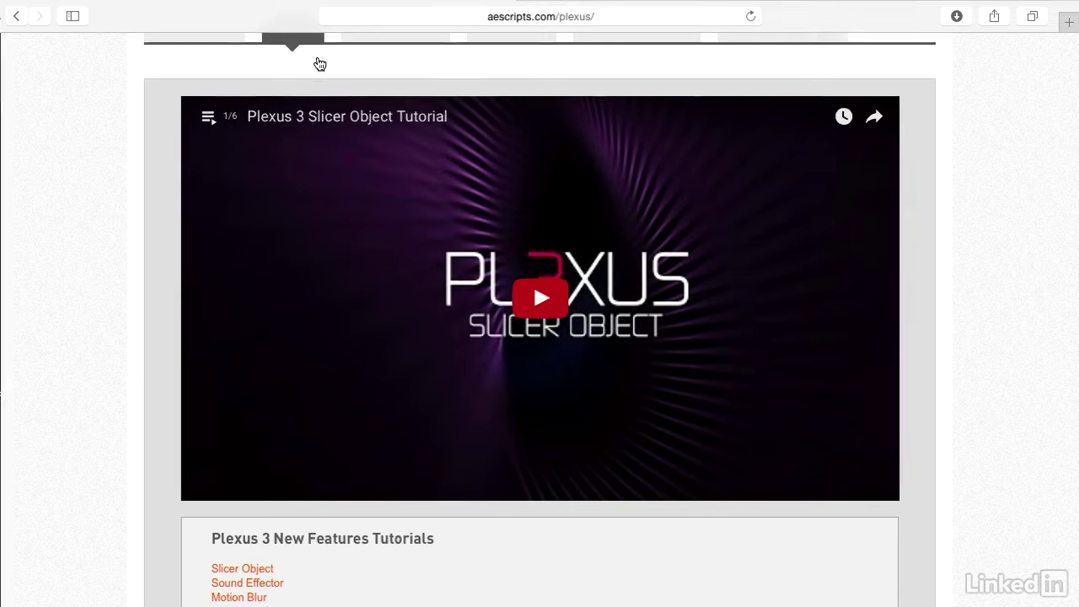
Switch to After Effects, where the Chapter 2_5 composition is open
key("ctrl+super+f")
left_click(129, 37)
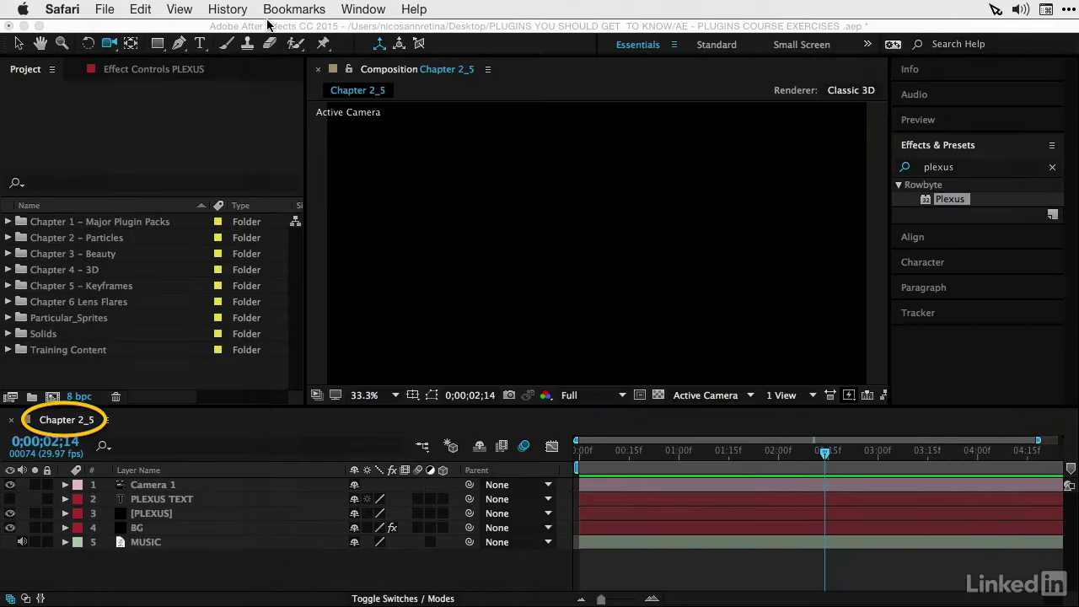
left_click(101, 317)
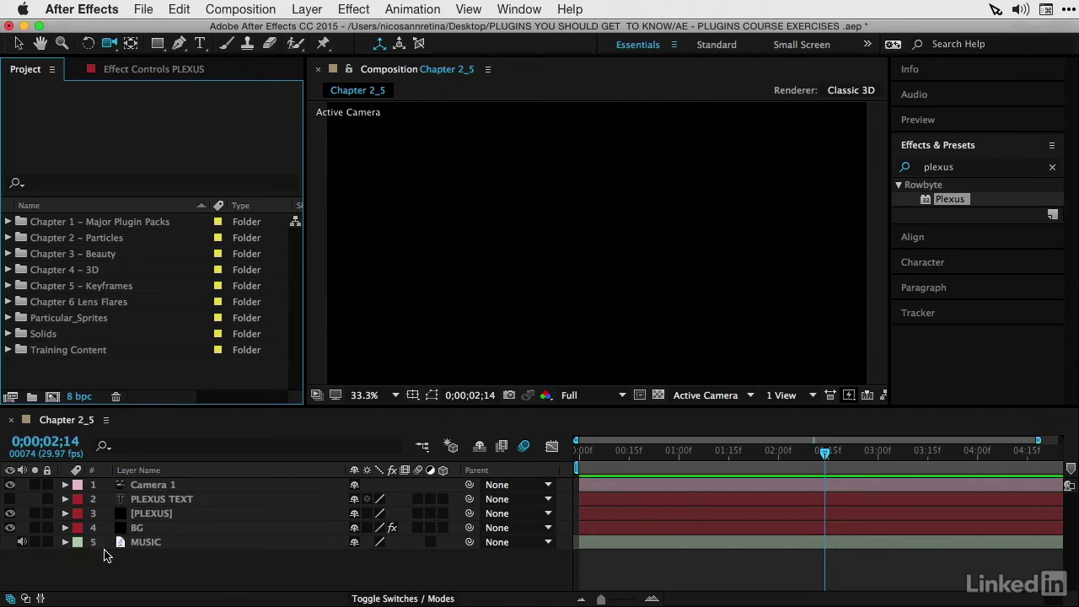
Apply the Rowbyte Plexus effect to the PLEXUS layer in the Chapter 2_5 composition
left_click(145, 528)
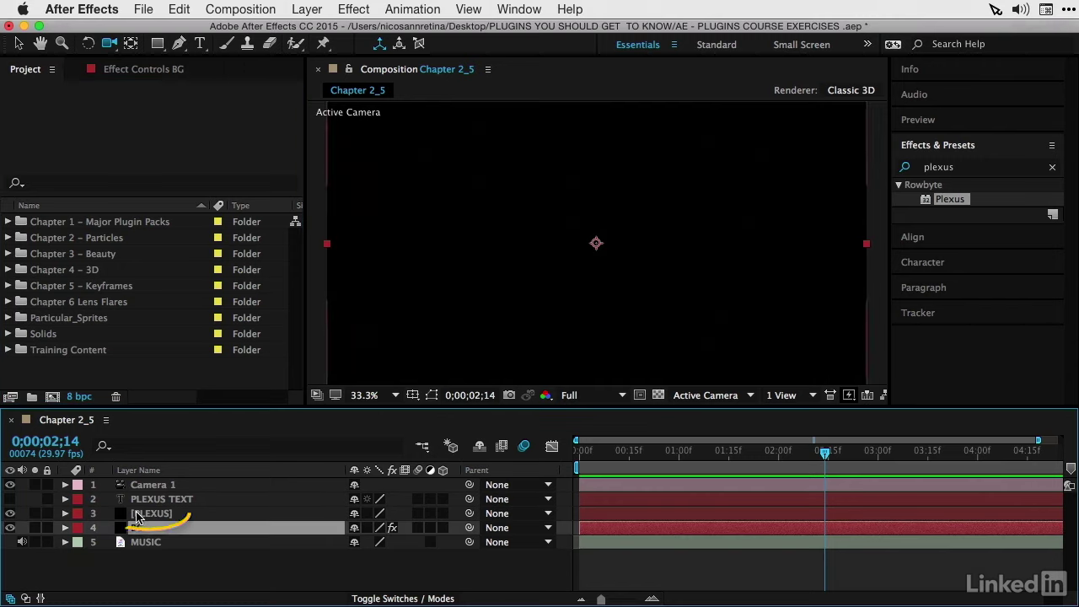
left_click(137, 516)
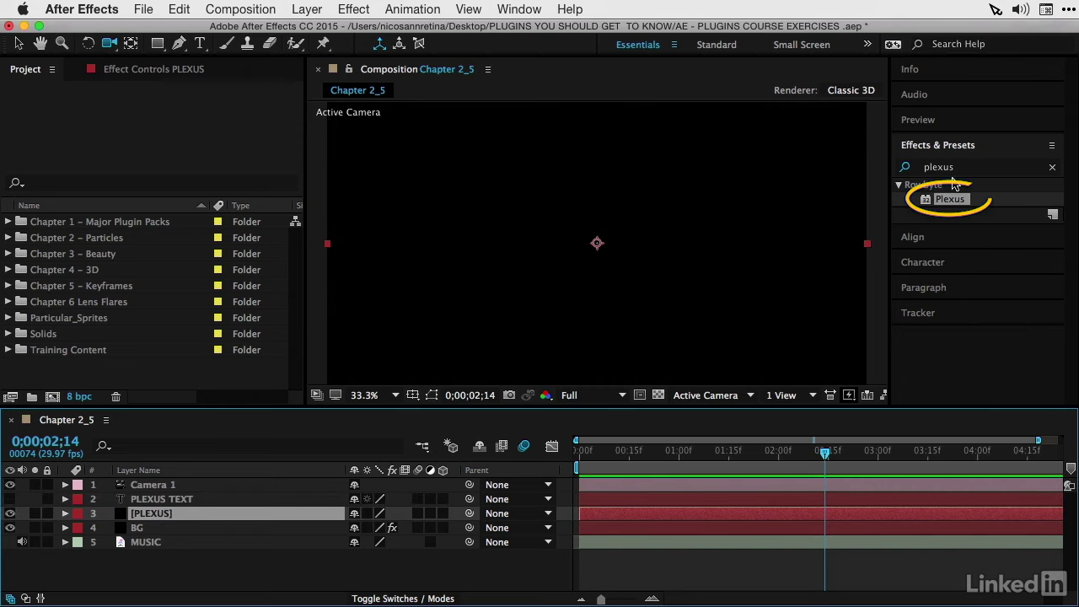
left_click(925, 201)
left_click_drag(926, 201, 177, 519)
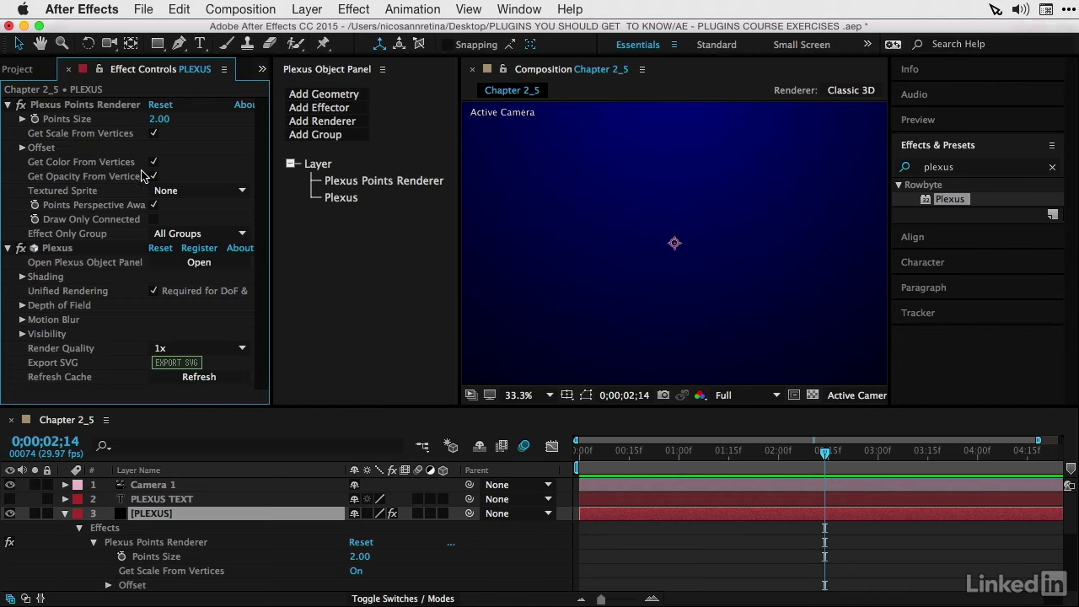
Check the Plexus and Points Renderer settings, then add a Primitives geometry with its Primitive Type set to Sphere
left_click(343, 185)
left_click(343, 199)
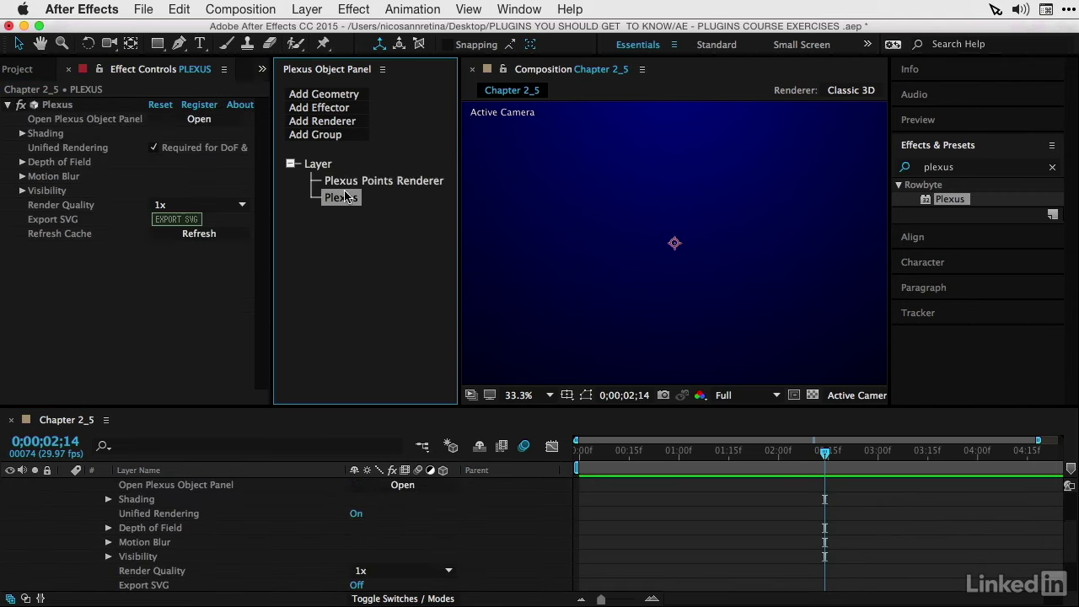
left_click(342, 185)
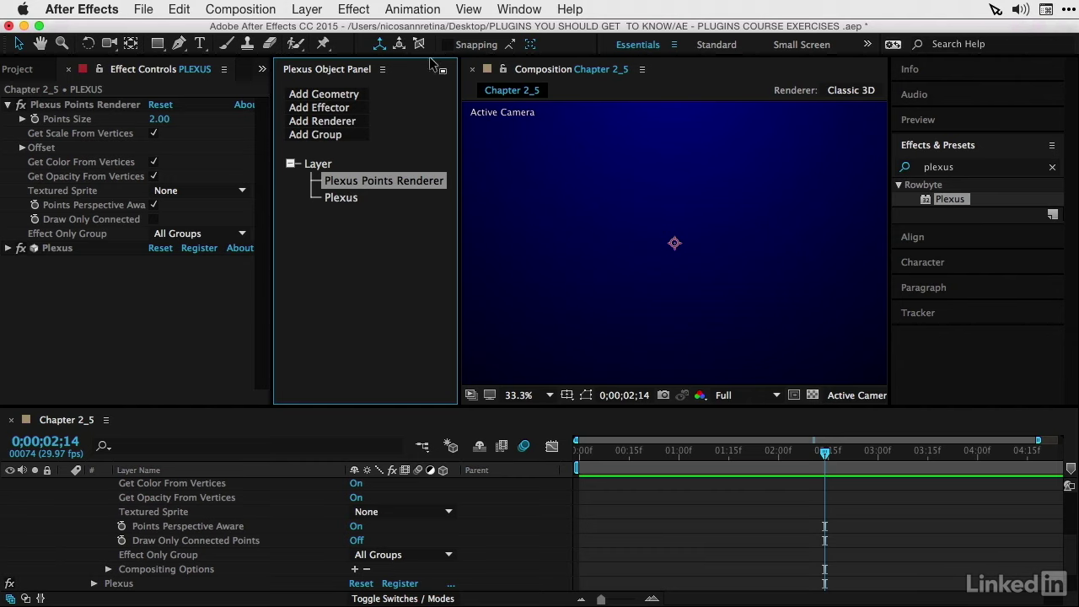
left_click(328, 95)
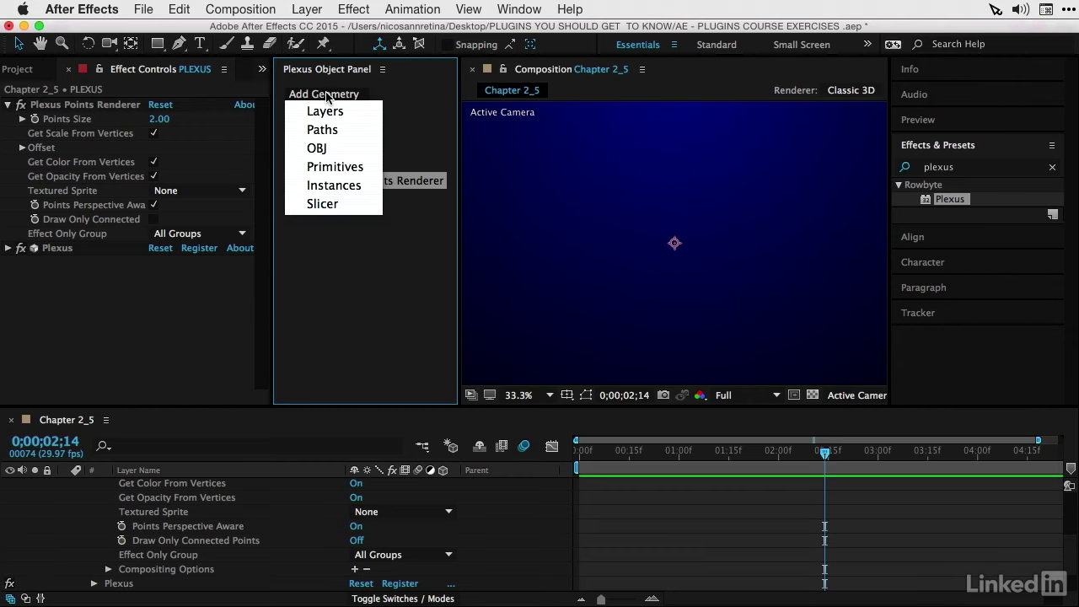
left_click(328, 167)
left_click(200, 119)
left_click(178, 153)
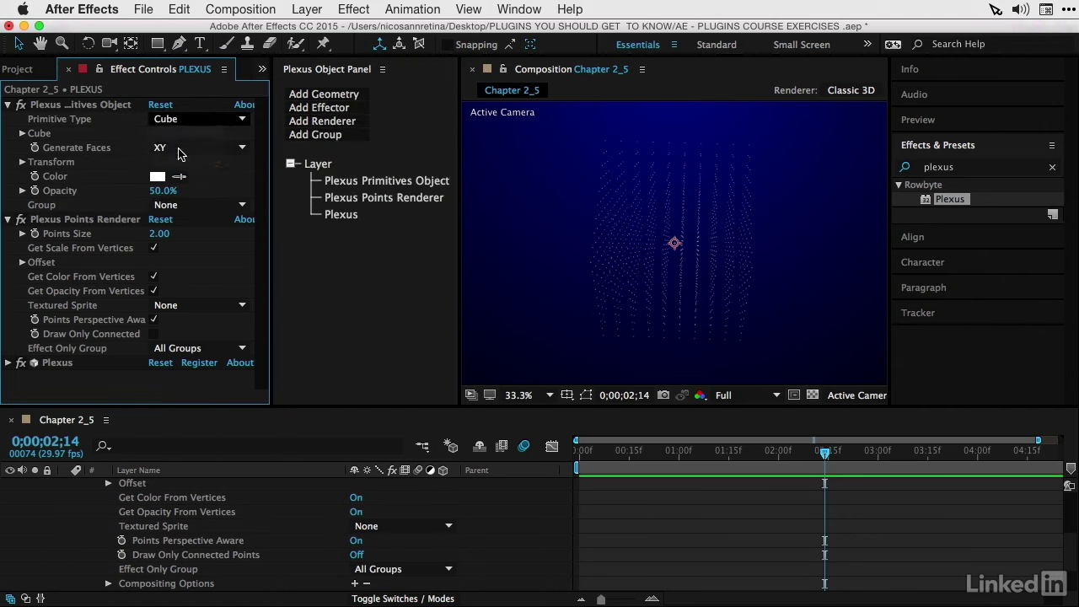
Orbit the camera around the sphere, then set its Sphere Radius to 272 and the Points Renderer's Points Size to 4.50
left_click(675, 140)
key("c")
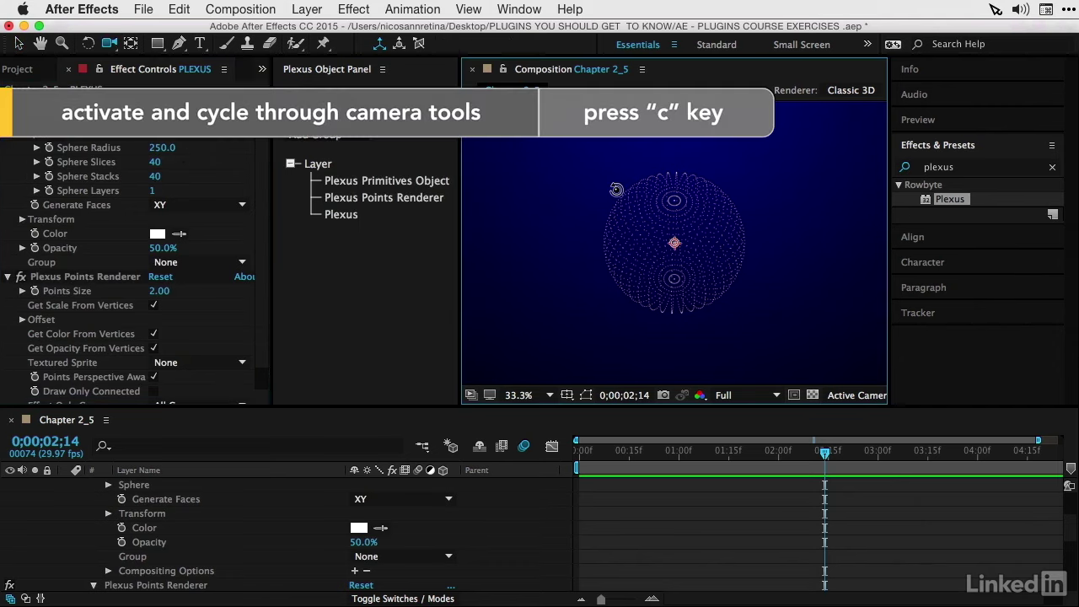
mouse_move(656, 211)
left_mouse_down()
mouse_move(666, 216)
mouse_move(646, 201)
left_mouse_up()
mouse_move(568, 210)
left_mouse_down()
mouse_move(592, 188)
mouse_move(551, 183)
mouse_move(614, 218)
left_mouse_up()
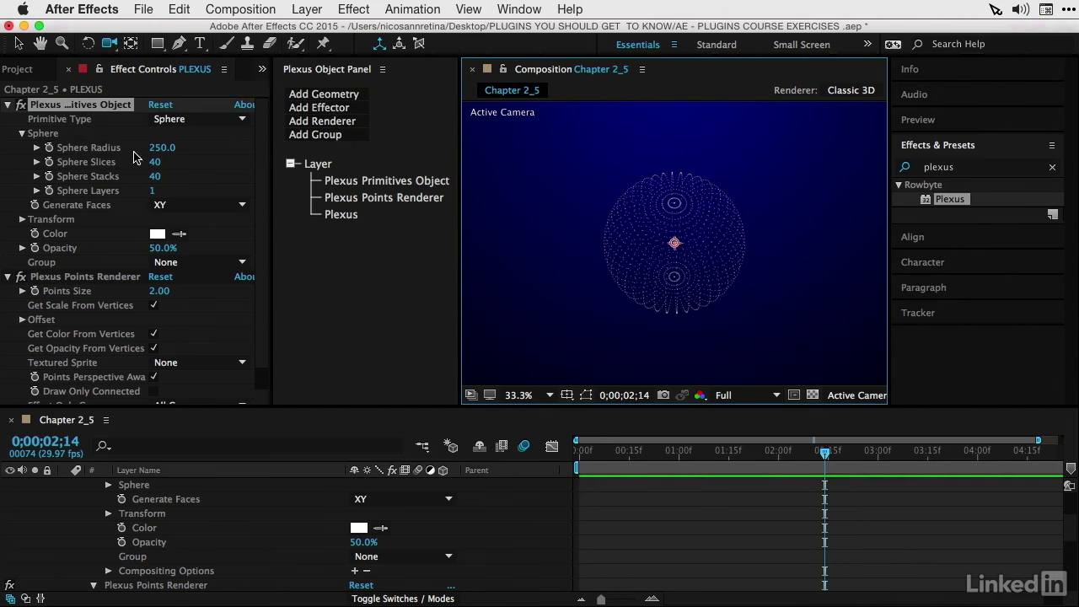
left_click_drag(156, 149, 179, 149)
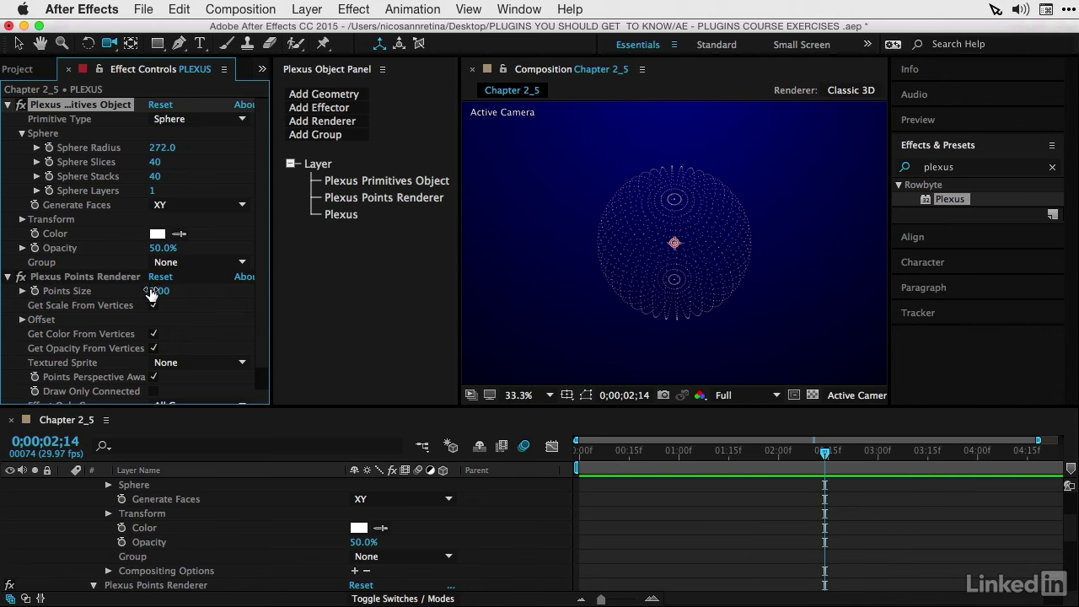
mouse_move(149, 290)
left_mouse_down()
mouse_move(229, 286)
mouse_move(169, 290)
left_mouse_up()
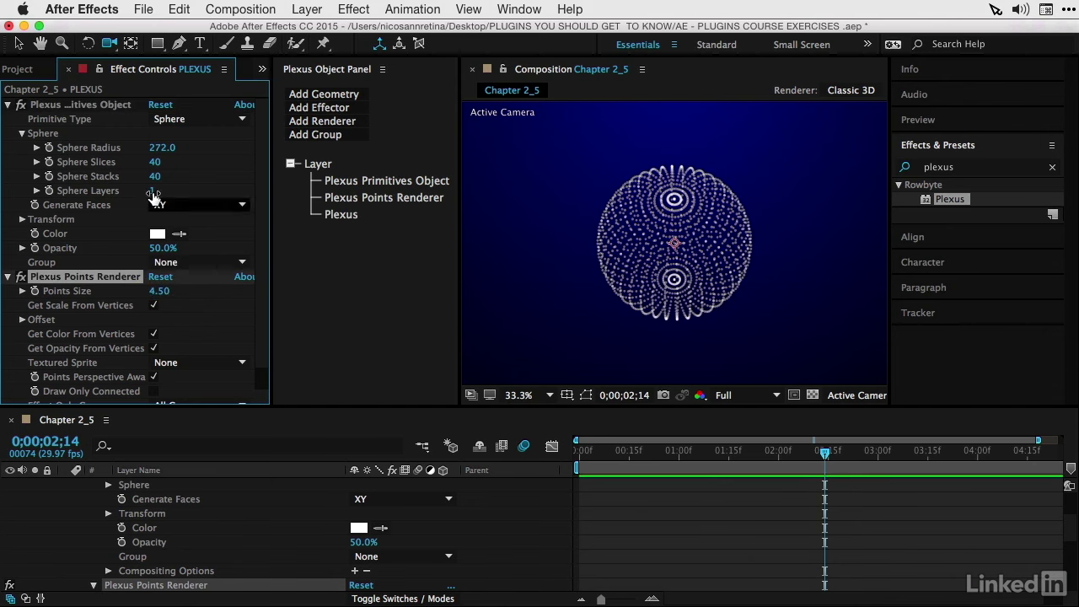
Delete the Plexus Primitives Object and add a Paths geometry in its place
key("Delete")
left_click(315, 97)
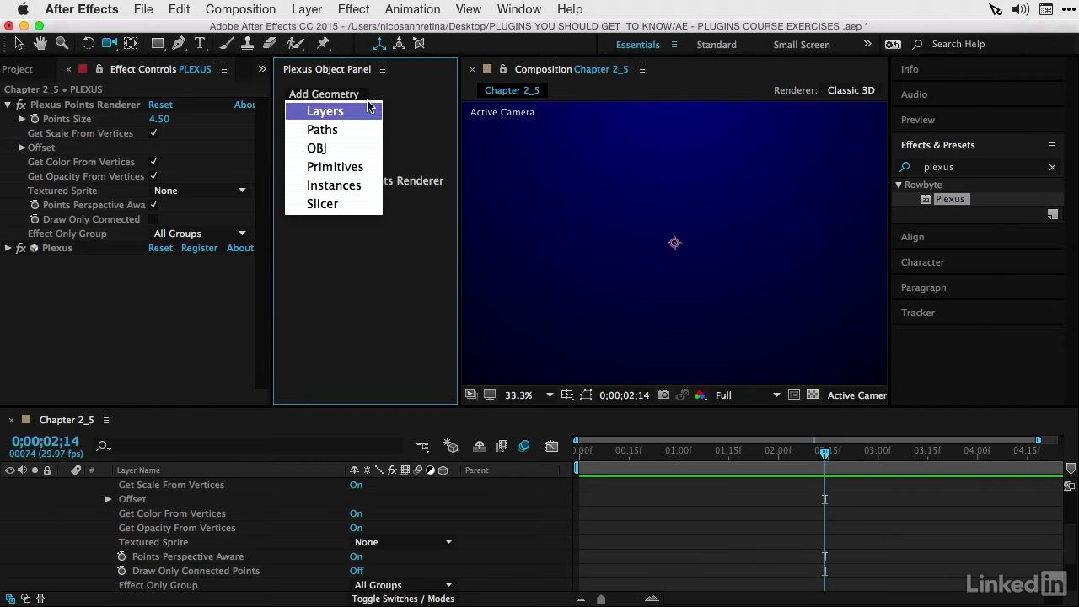
left_click(322, 130)
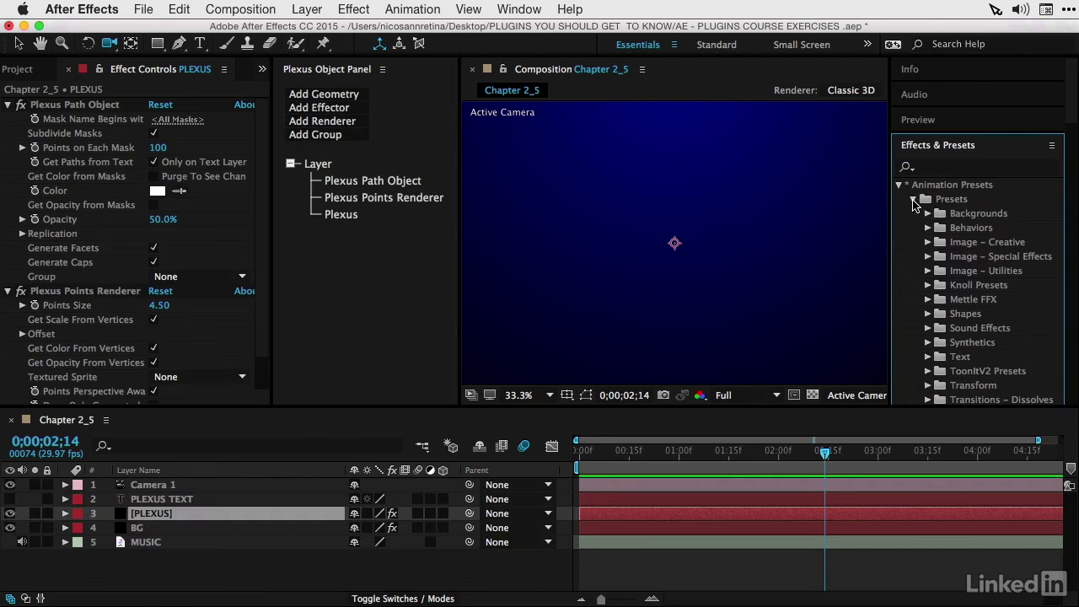
Apply the Circuit Board animation preset from the Text > Paths presets to the PLEXUS layer
scroll(930, 259, "down", 4)
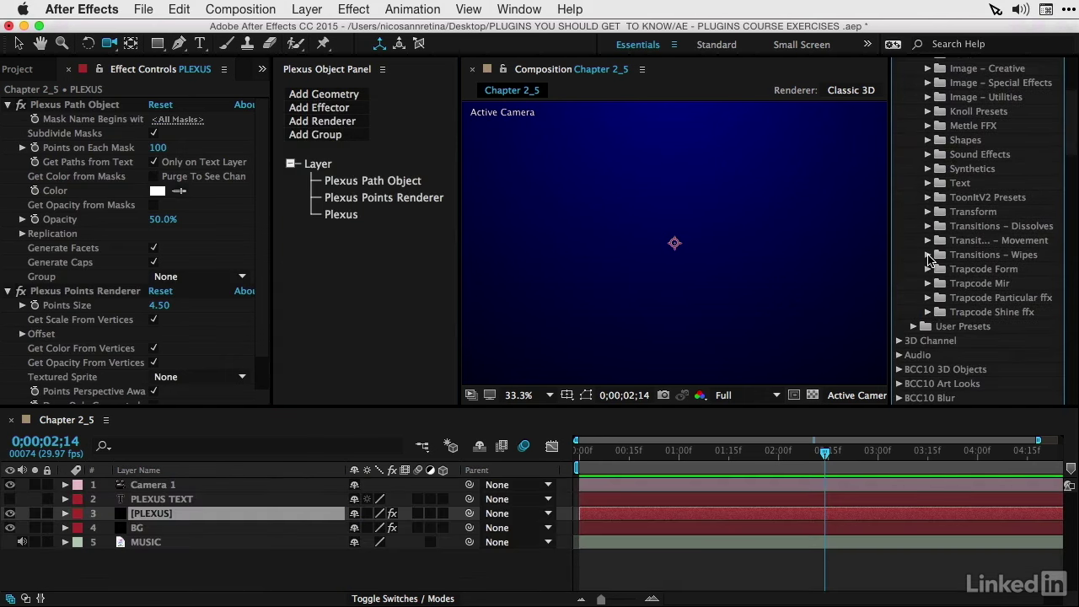
left_click(927, 183)
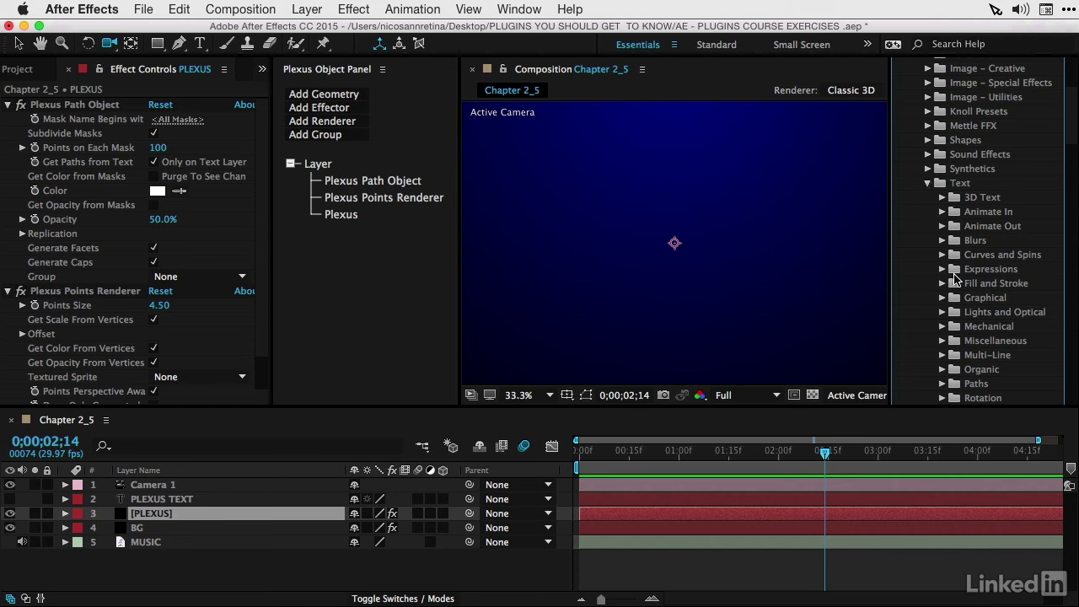
scroll(956, 280, "down", 5)
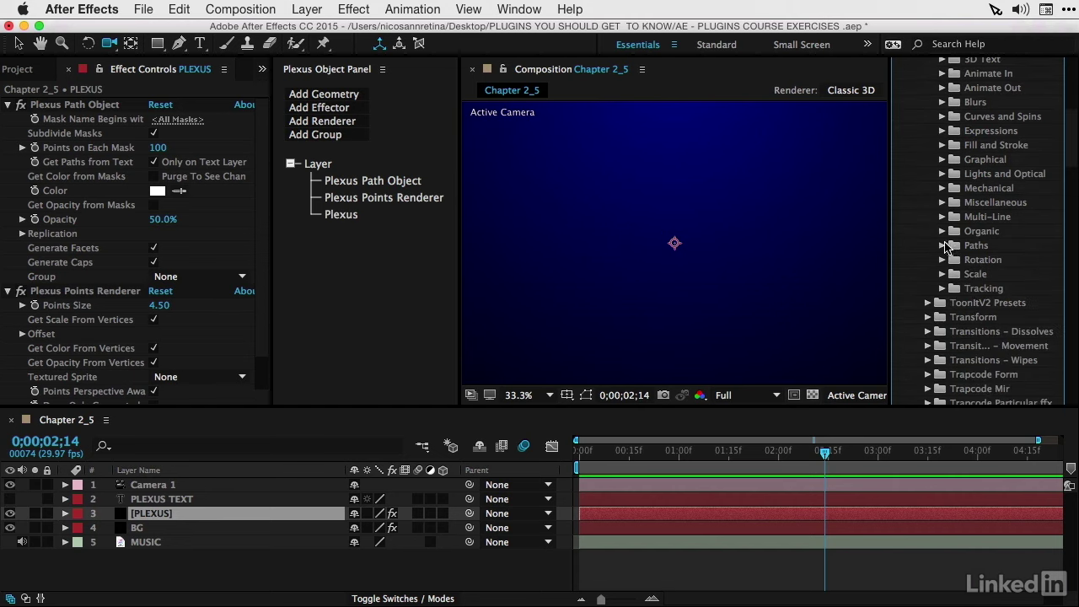
left_click(942, 245)
scroll(956, 287, "down", 4)
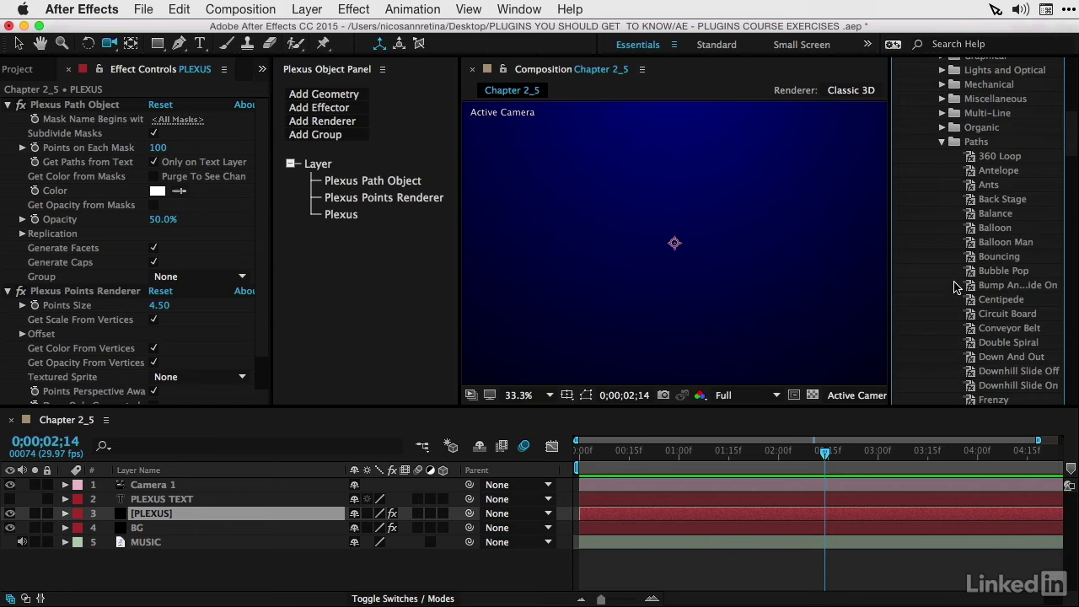
left_click(976, 315)
left_click_drag(976, 316, 274, 510)
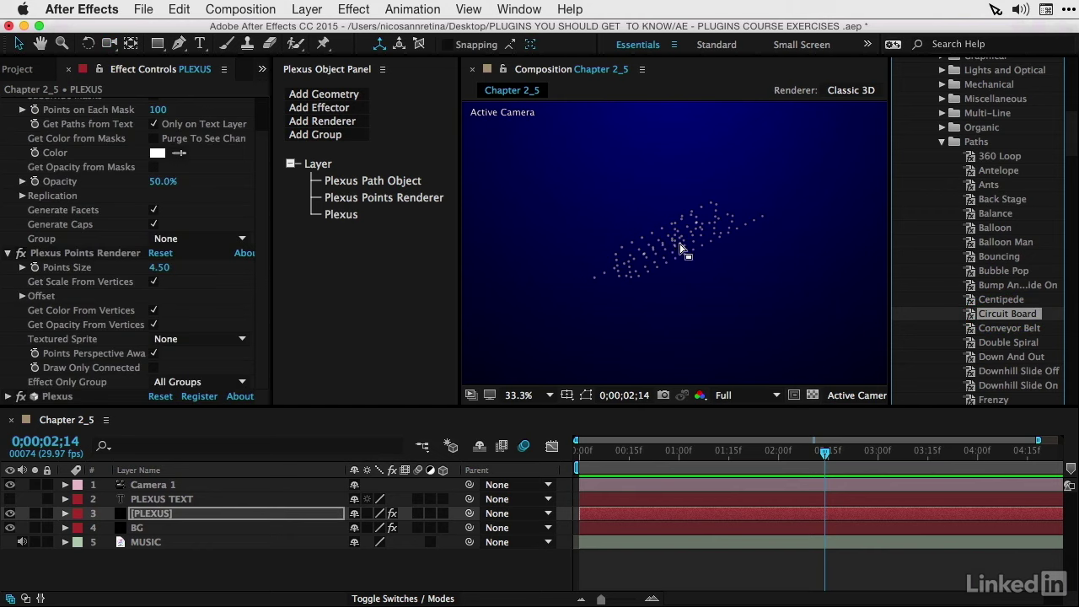
Enable the display of masks in the composition's View Options
left_click(642, 70)
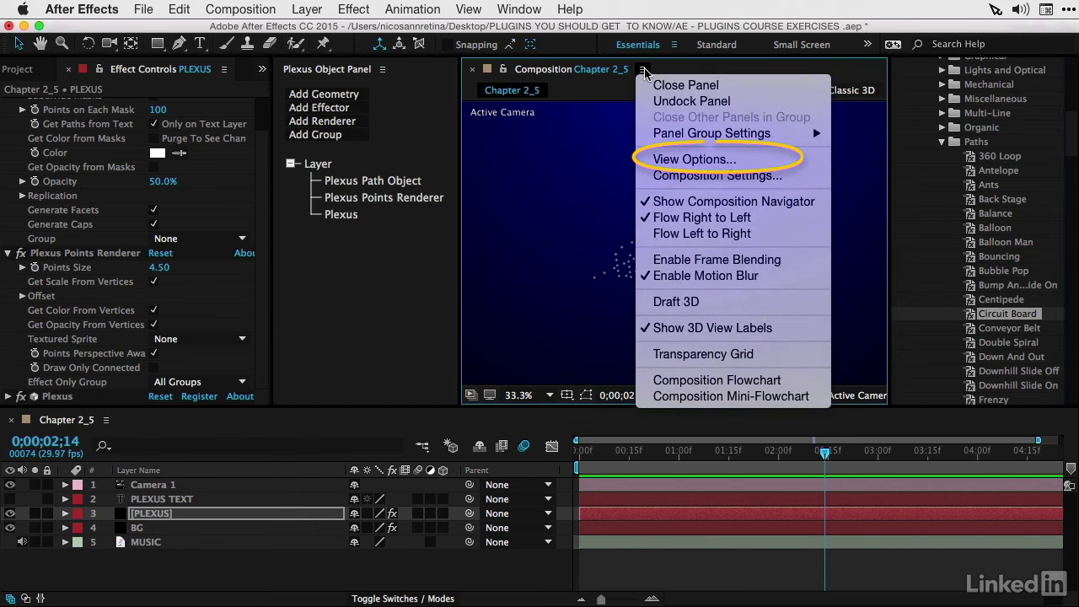
left_click(669, 160)
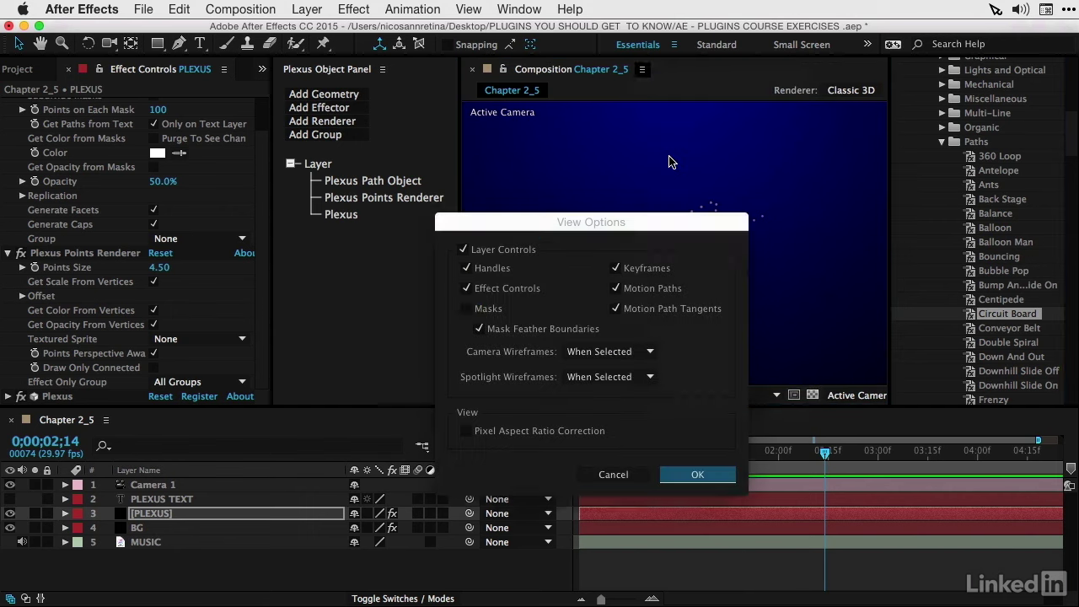
left_click(469, 309)
left_click(688, 481)
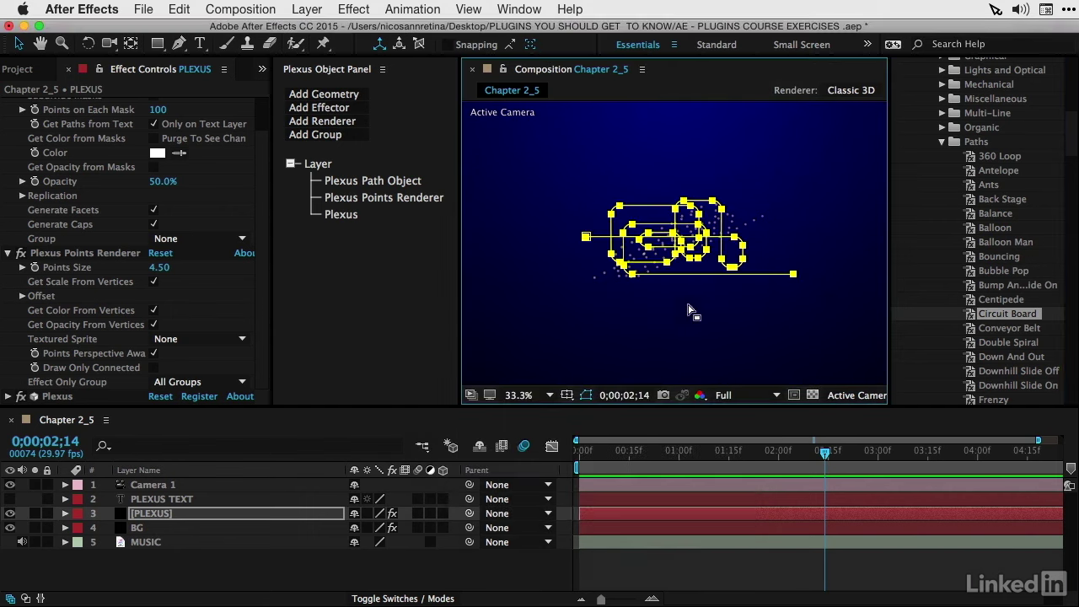
Select the whole Circuit Board mask path and scale it up about its center to span most of the frame
left_click(794, 274)
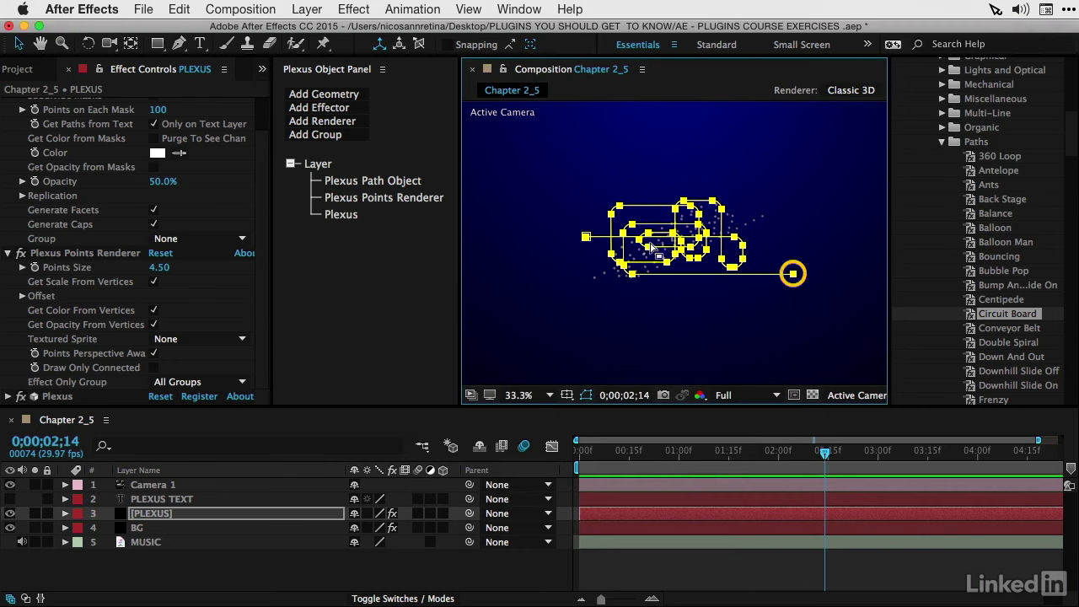
double_click(794, 274)
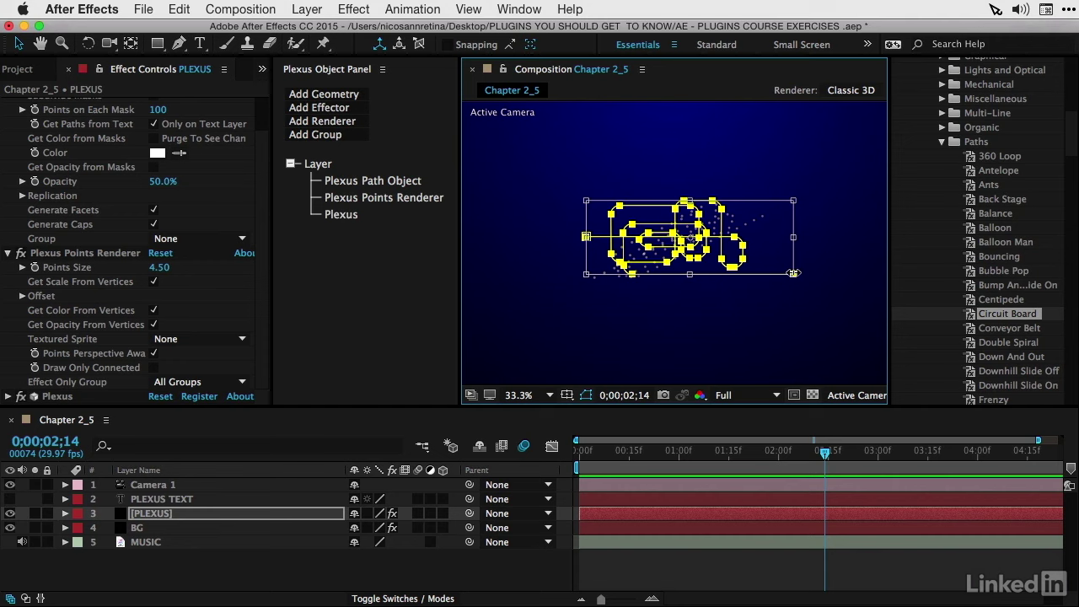
left_click_drag(793, 274, 848, 333)
left_click_drag(861, 340, 870, 344)
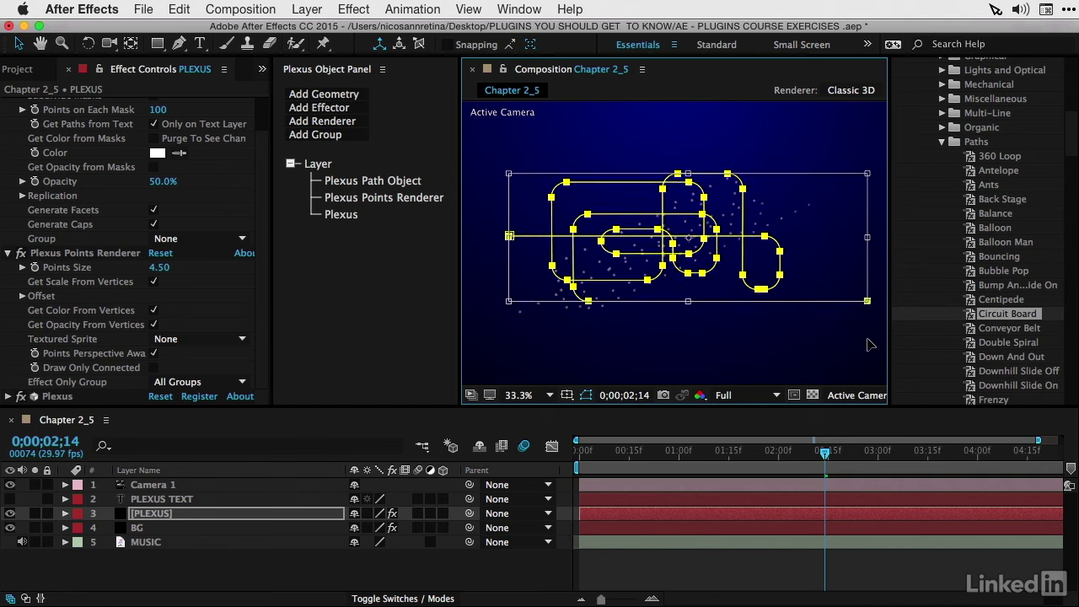
Disable the display of masks in the composition's View Options and select the Camera 1 layer
left_click(645, 68)
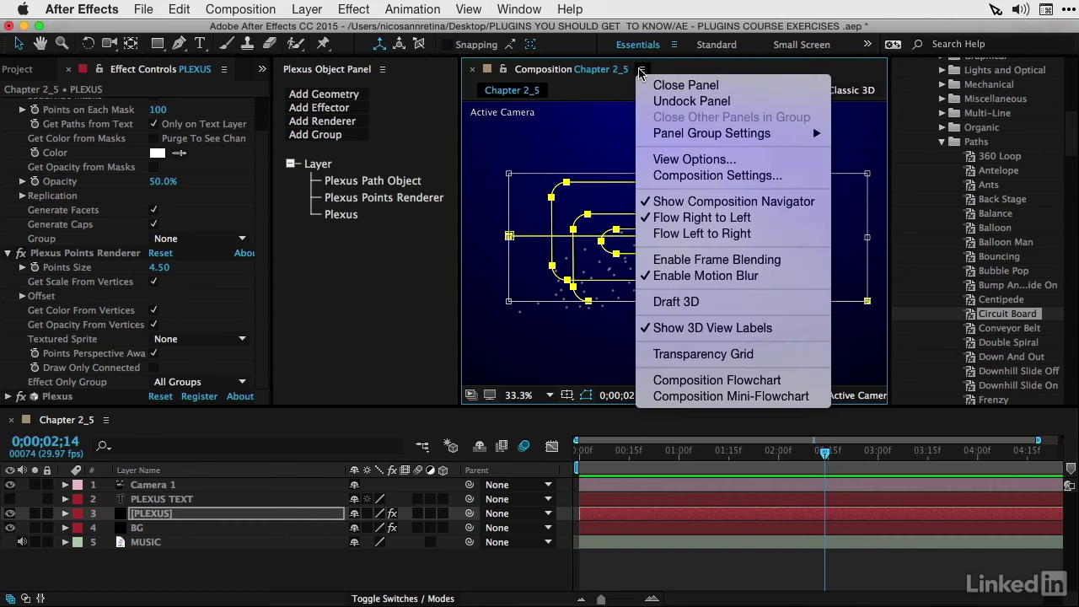
left_click(662, 160)
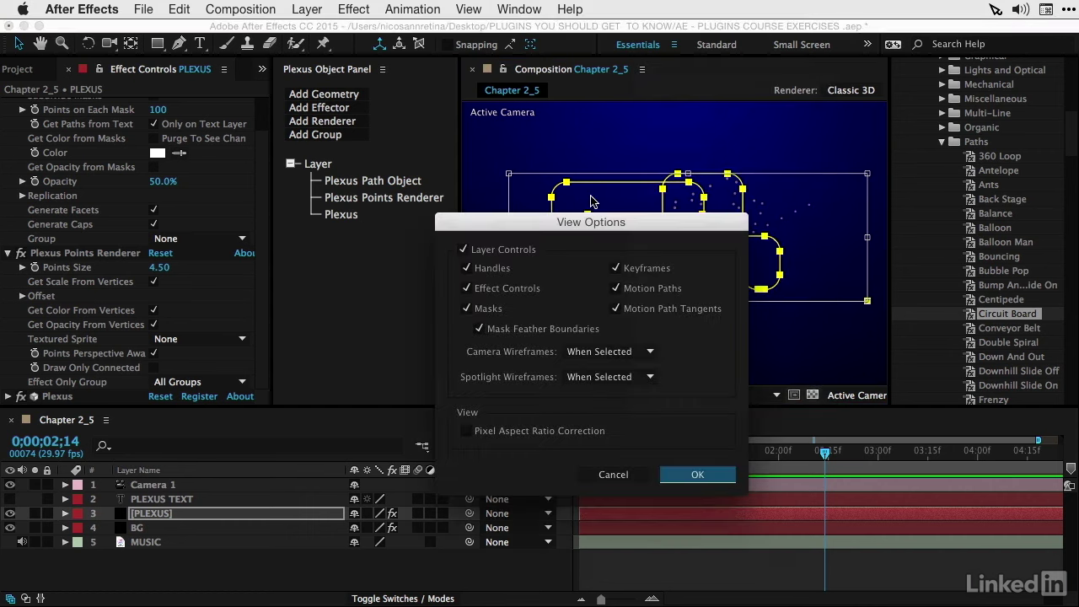
left_click(467, 309)
left_click(696, 475)
key("KP_1")
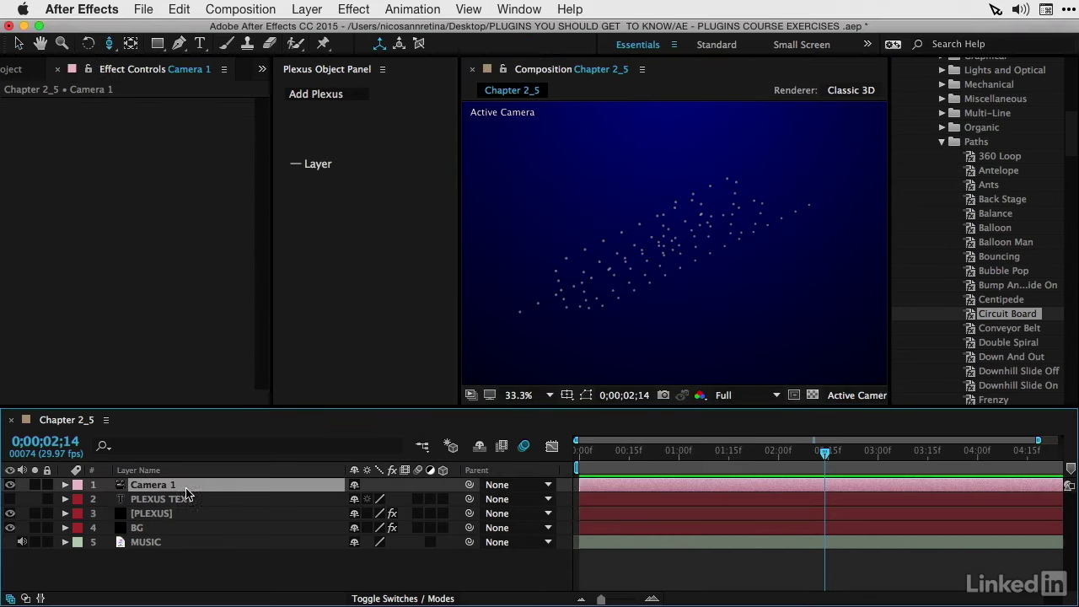
Set the PLEXUS path object's Points on Each Mask to 264 and the Points Renderer's Points Size to 6.90
left_click_drag(635, 254, 784, 186)
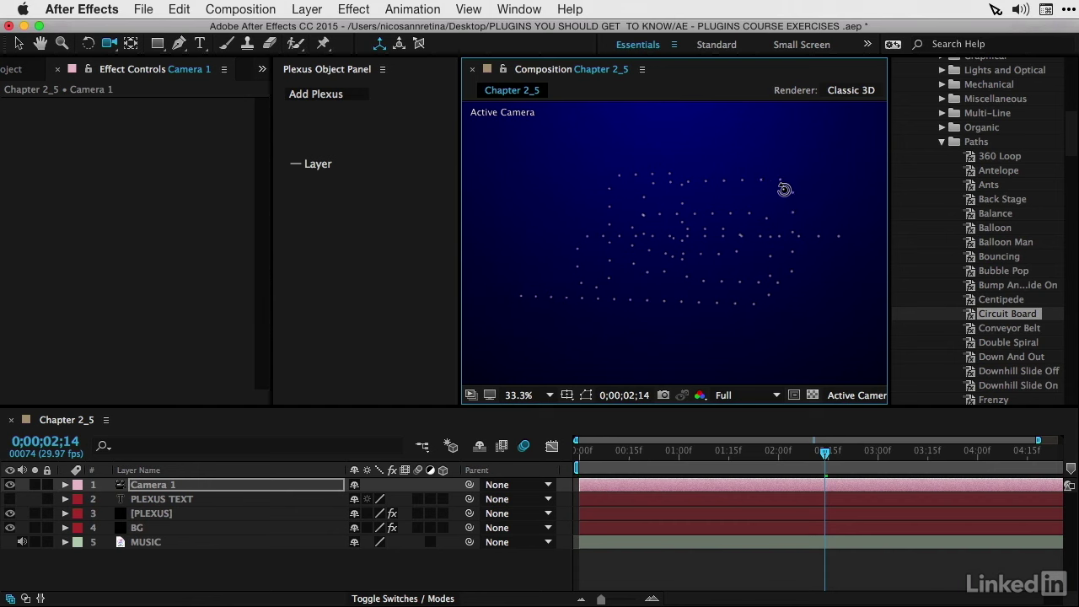
left_click(151, 514)
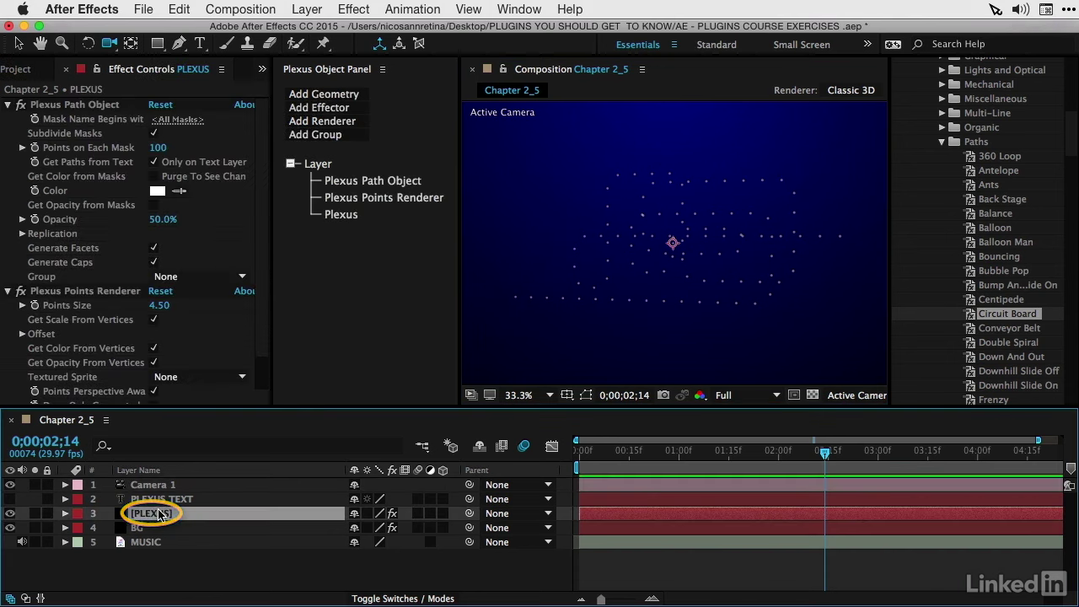
left_click_drag(161, 148, 282, 142)
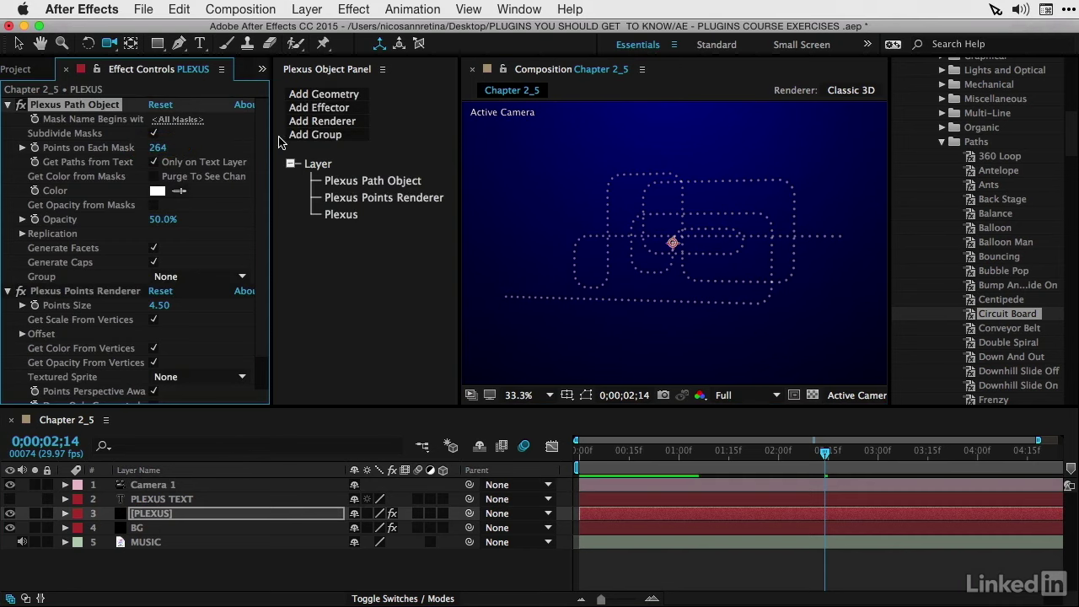
left_click(84, 291)
mouse_move(159, 118)
left_mouse_down()
mouse_move(181, 119)
mouse_move(171, 120)
left_mouse_up()
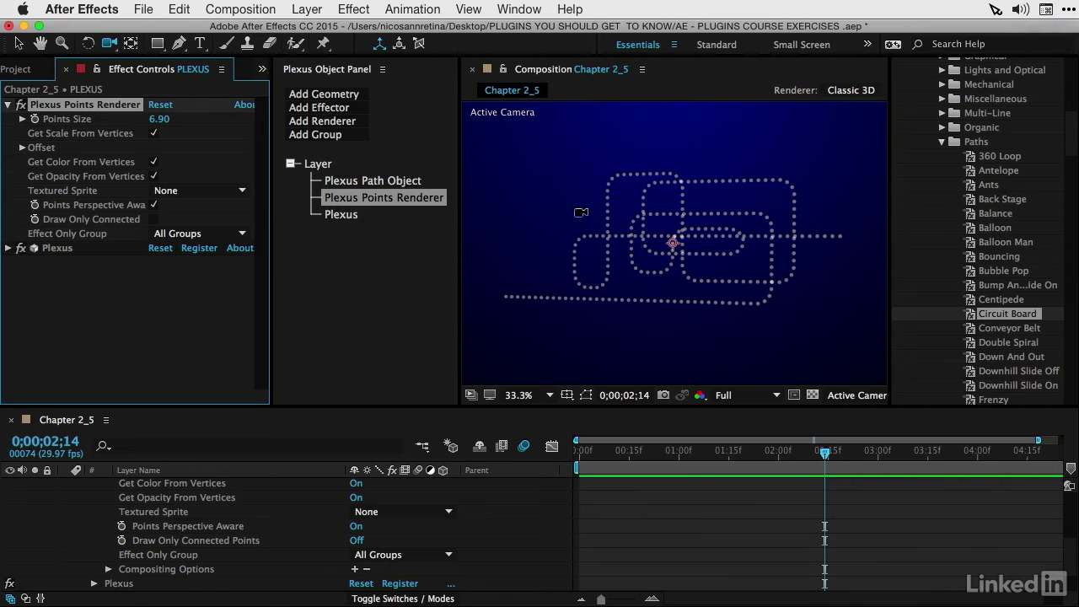
Add a Triangulation renderer to the PLEXUS layer and set its Maximum Distance to 60
left_click(304, 122)
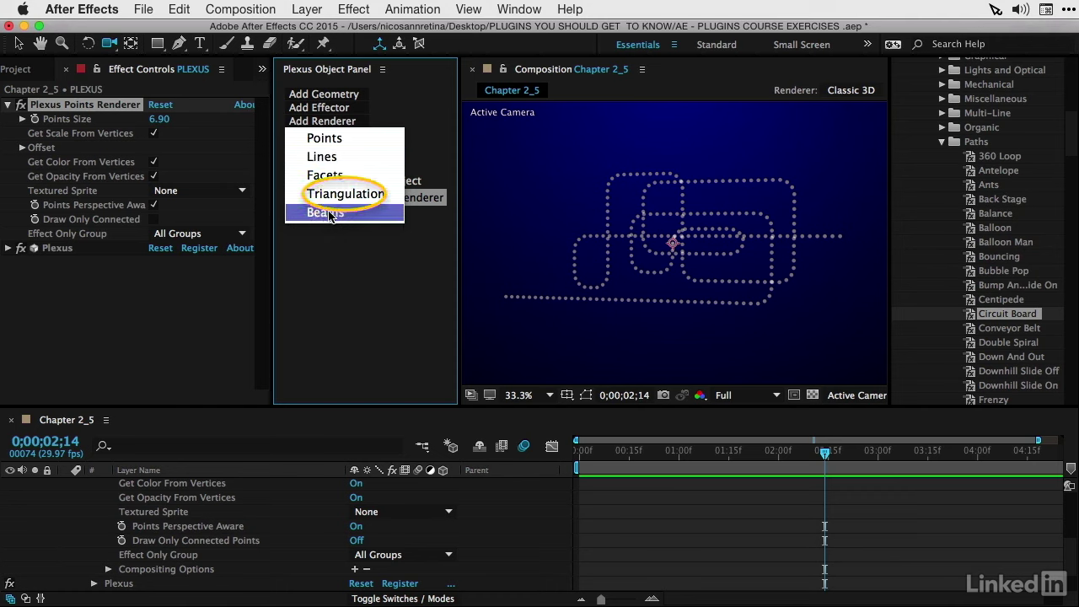
left_click(352, 195)
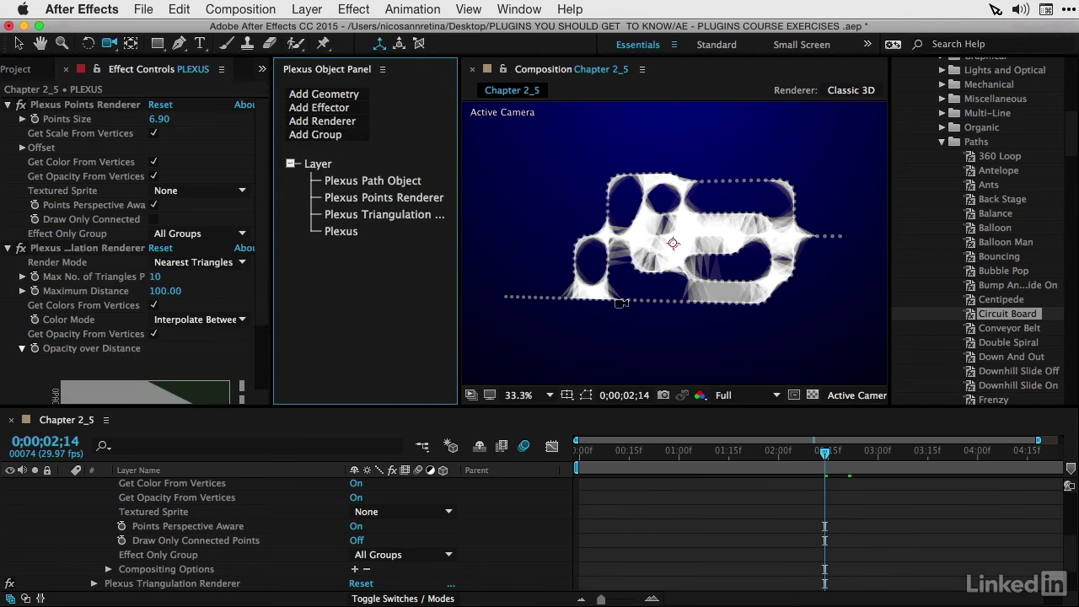
key("c")
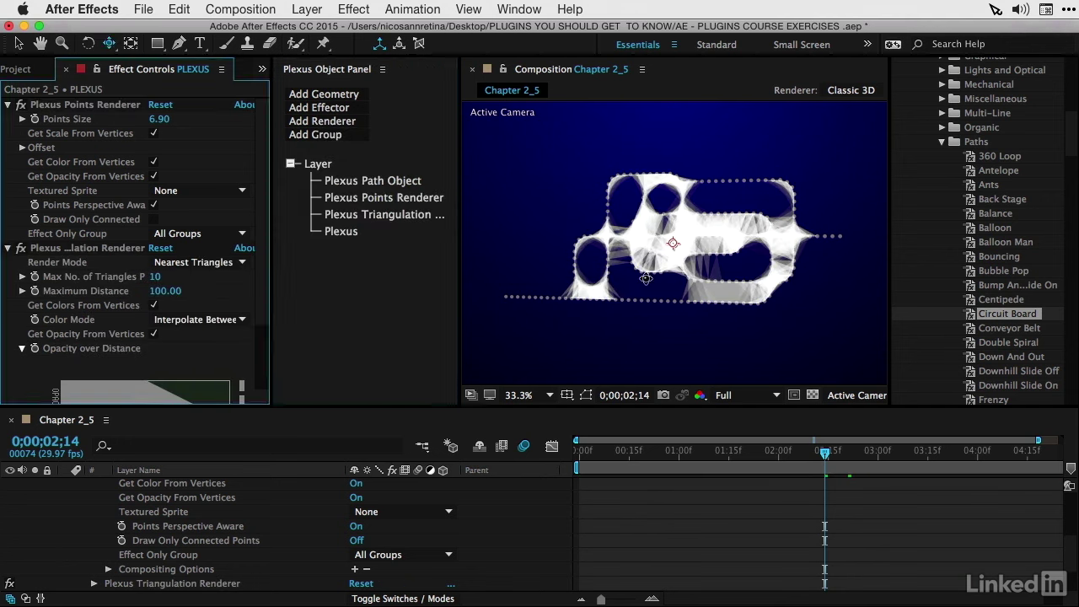
left_click_drag(650, 241, 671, 187)
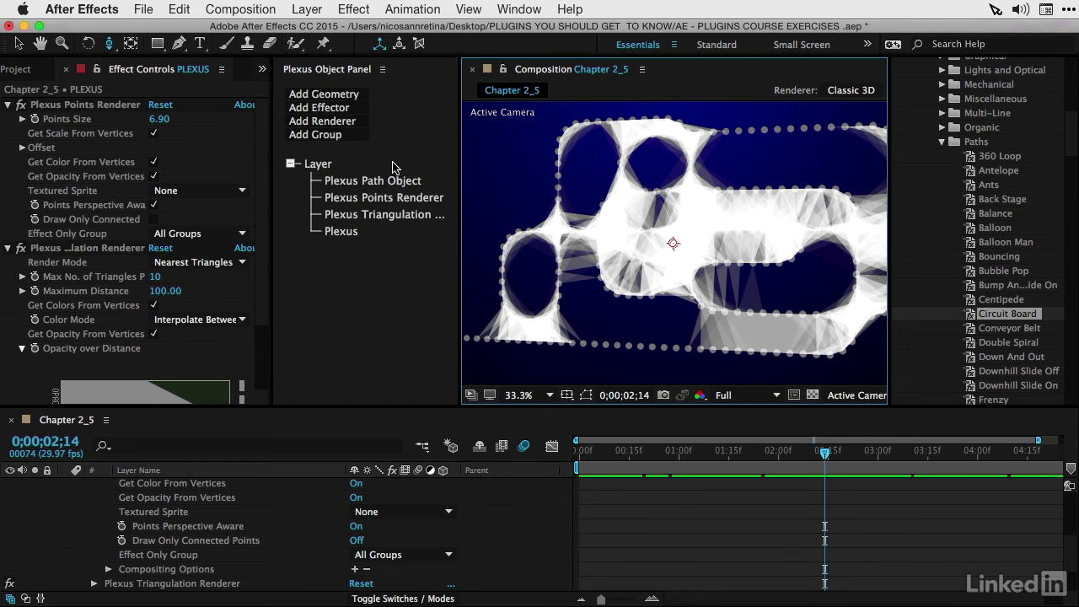
left_click(354, 216)
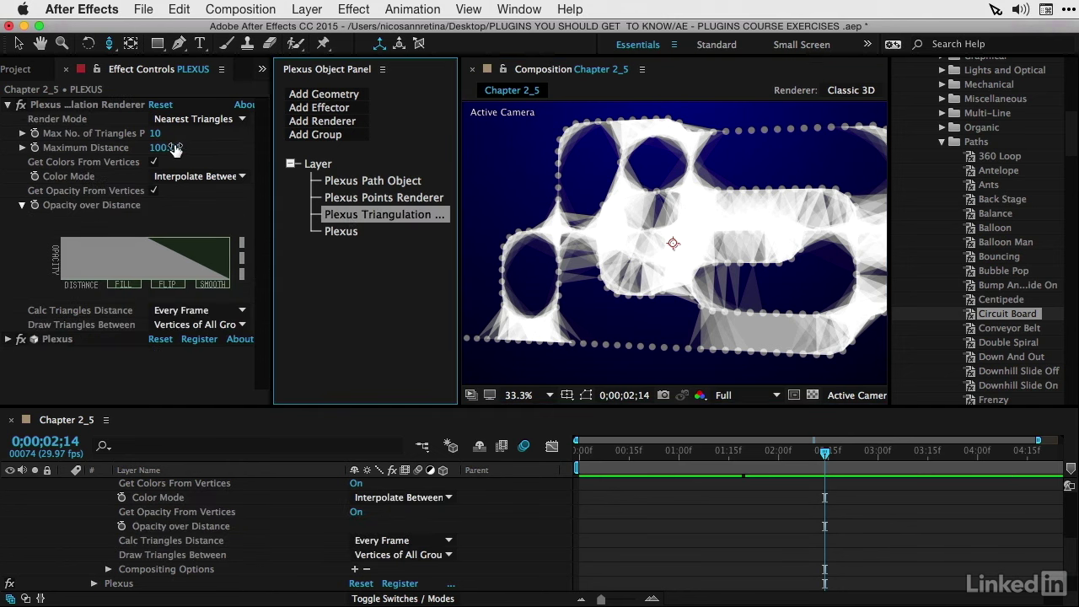
left_click_drag(175, 148, 142, 148)
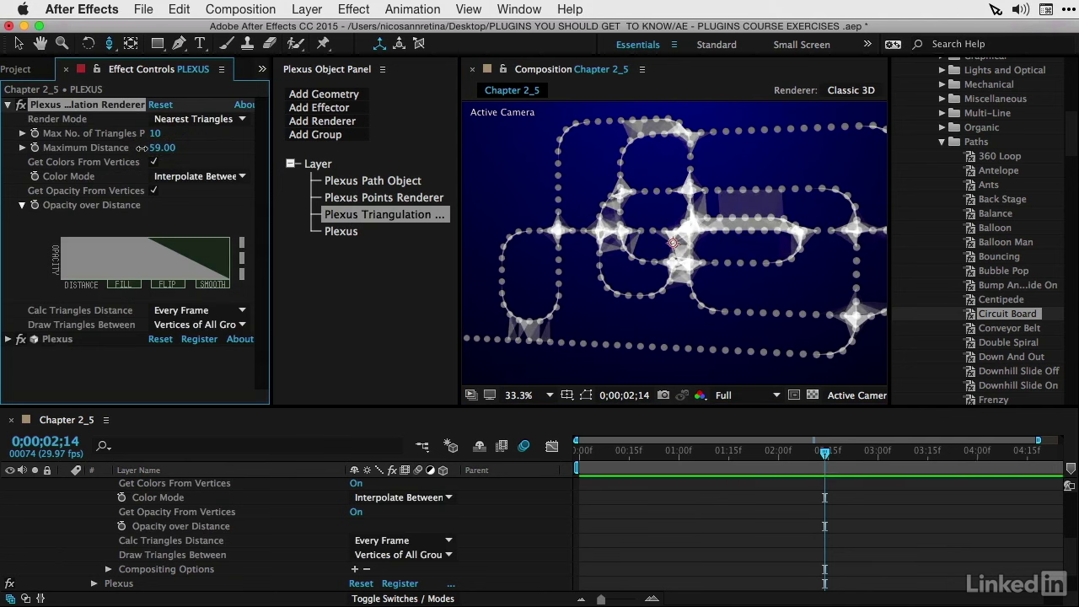
left_click_drag(141, 148, 145, 147)
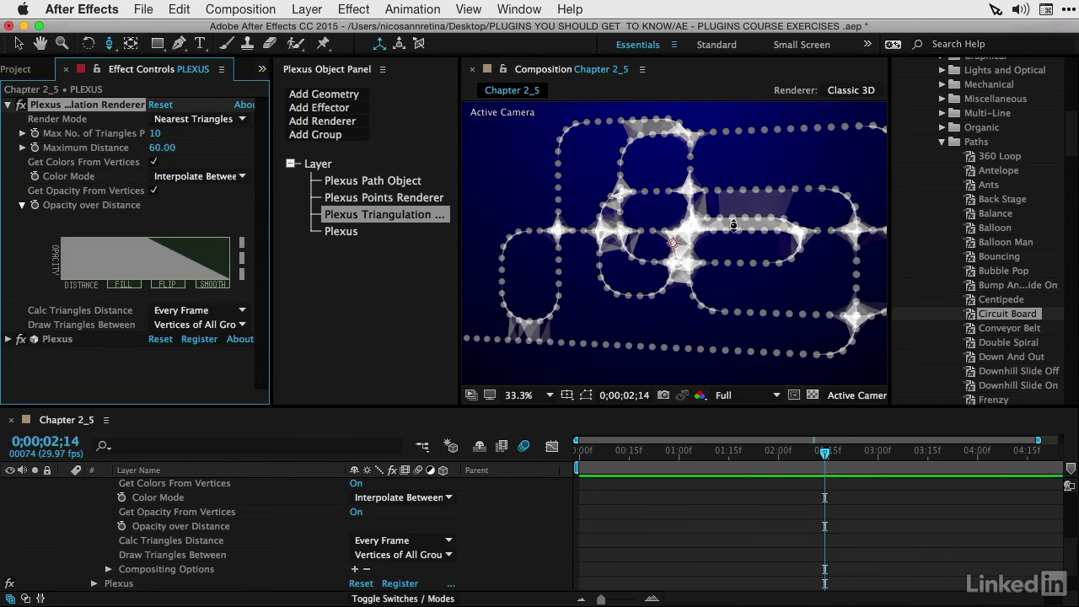
Set the Triangulation renderer's maximum number of triangles to 4 and pull the camera back
left_click(158, 135)
type("0")
key("Return")
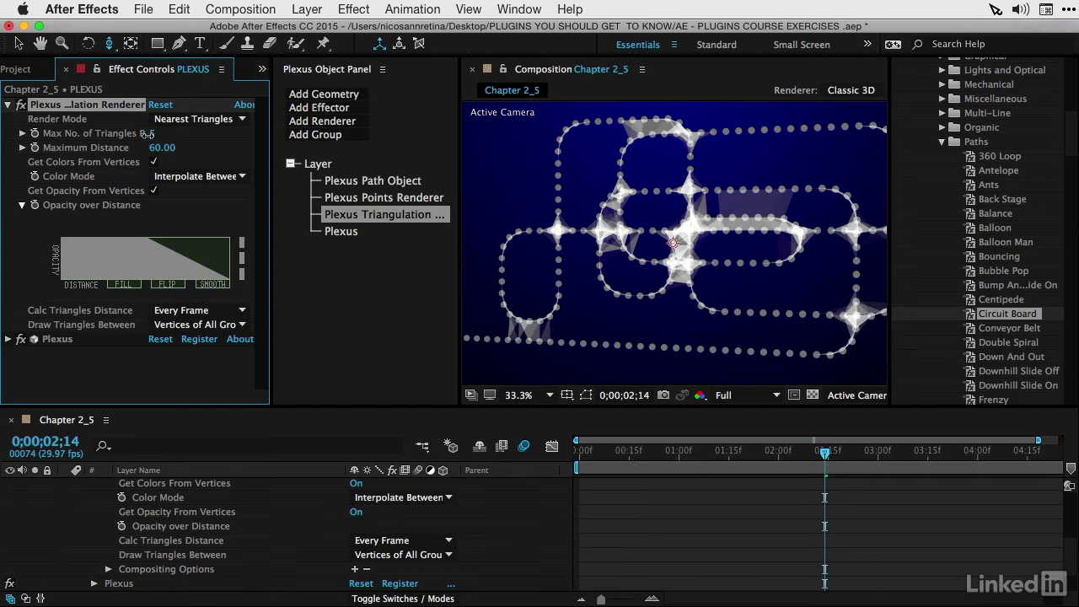
left_click_drag(148, 133, 141, 133)
left_click(721, 318)
left_click_drag(721, 318, 636, 384)
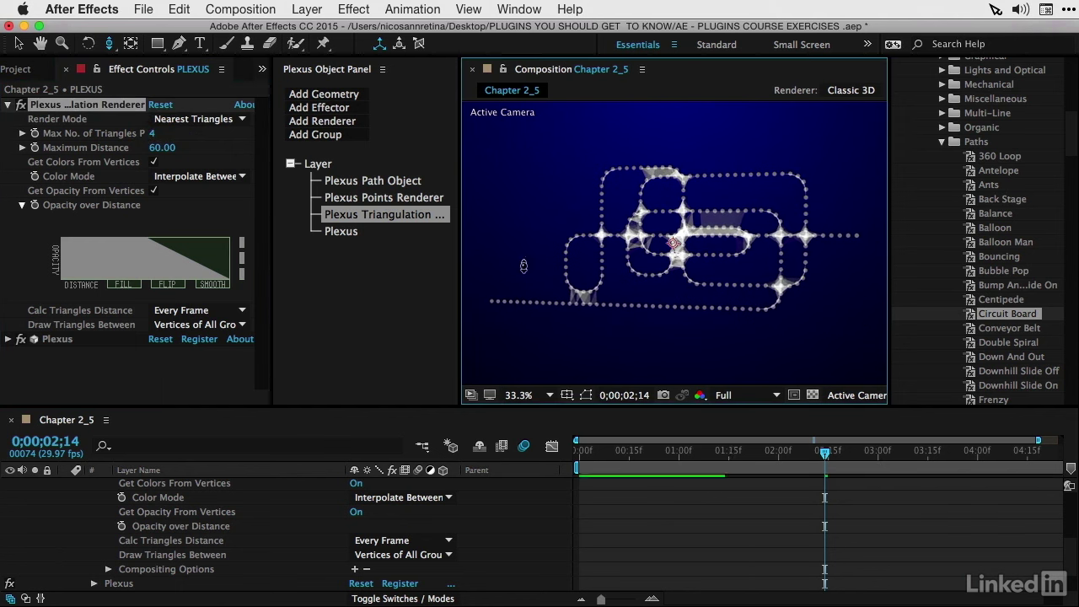
Try a Facets renderer on the PLEXUS layer and delete it again
left_click(335, 125)
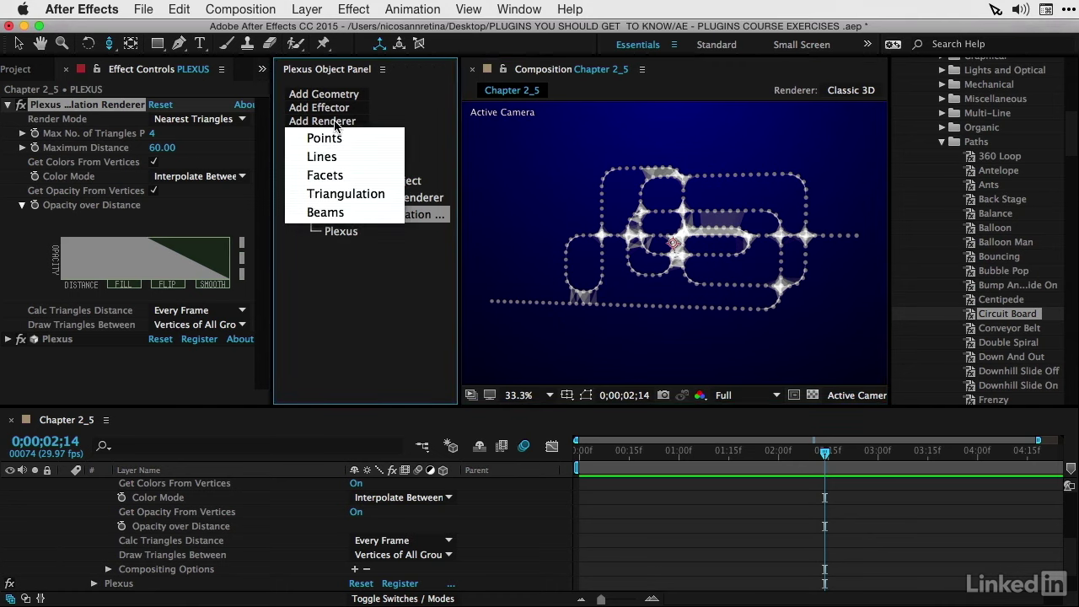
left_click(346, 176)
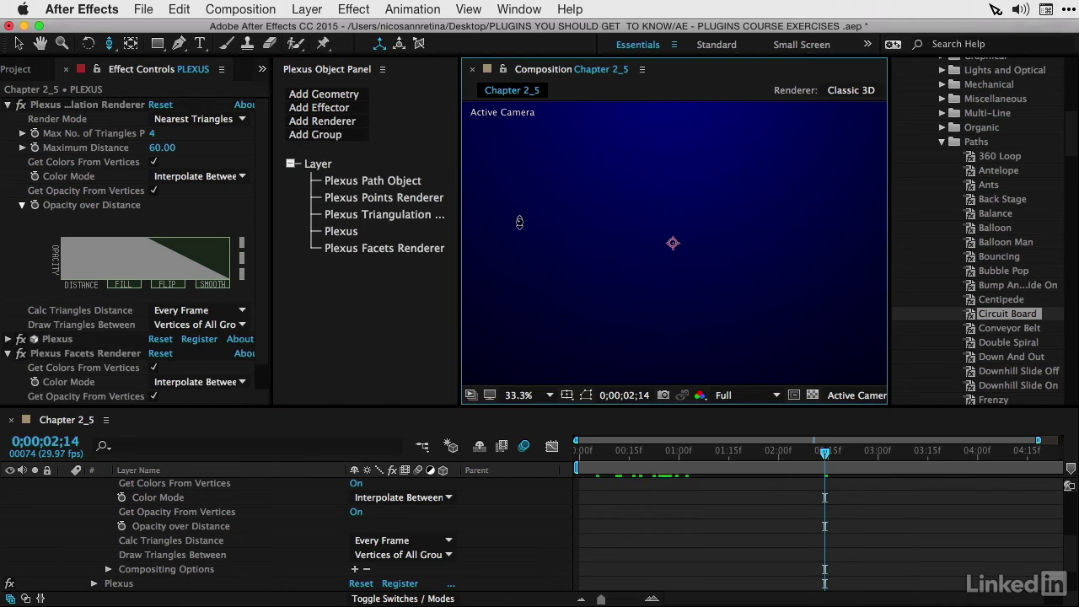
left_click(339, 232)
left_click(337, 248)
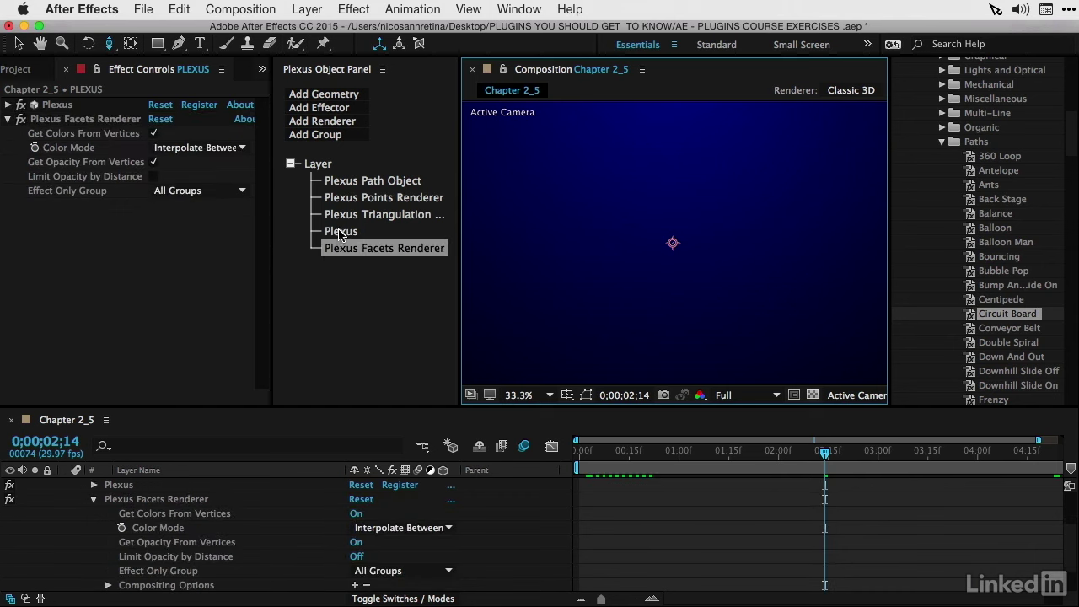
key("Delete")
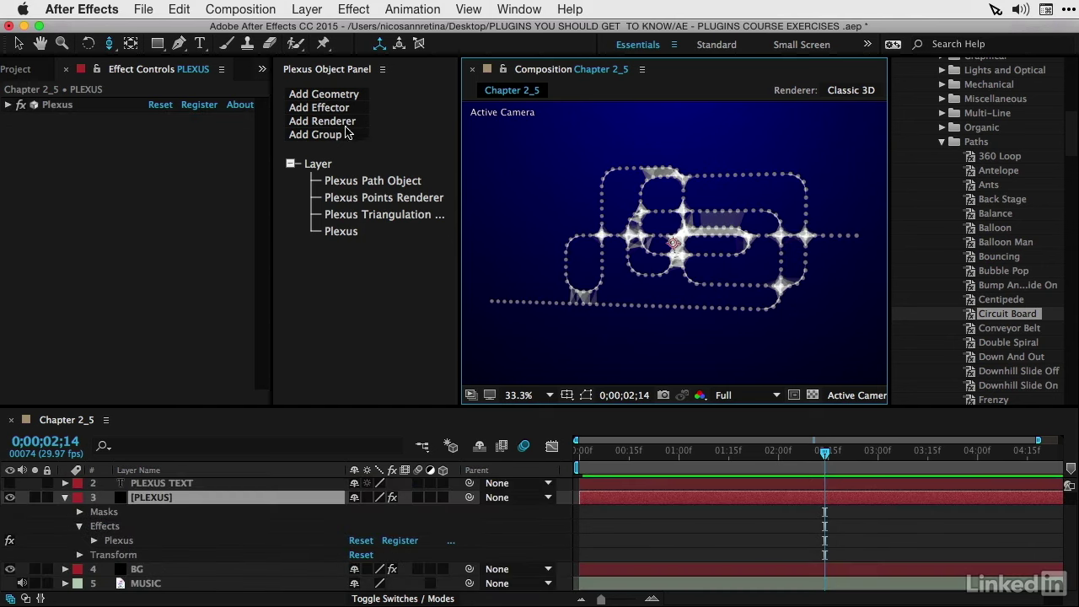
Add a Noise effector to the PLEXUS layer and raise its Noise Amplitude to 486
left_click(313, 108)
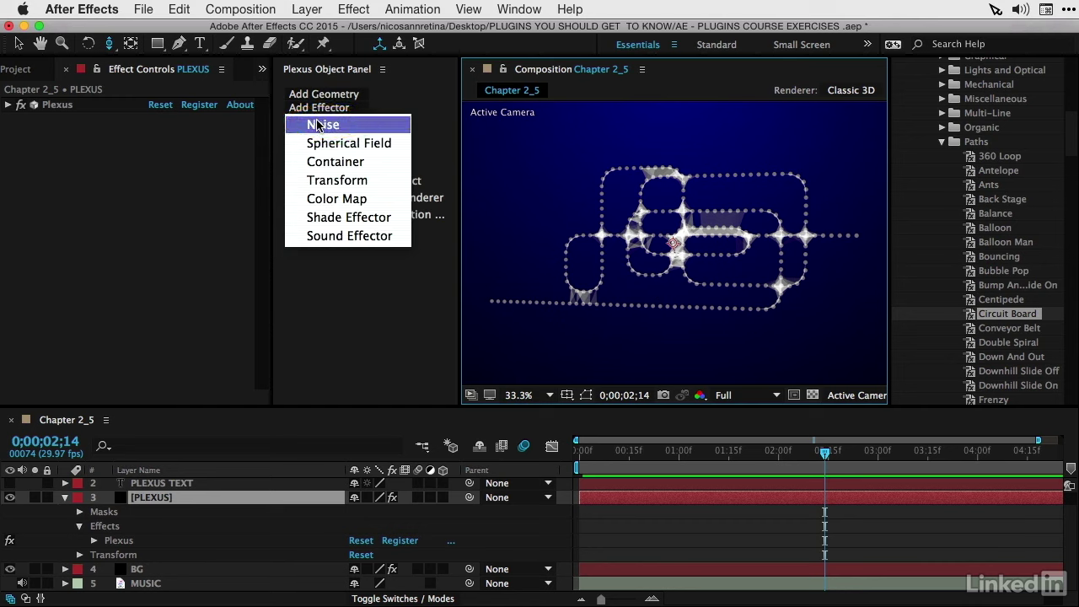
left_click(319, 125)
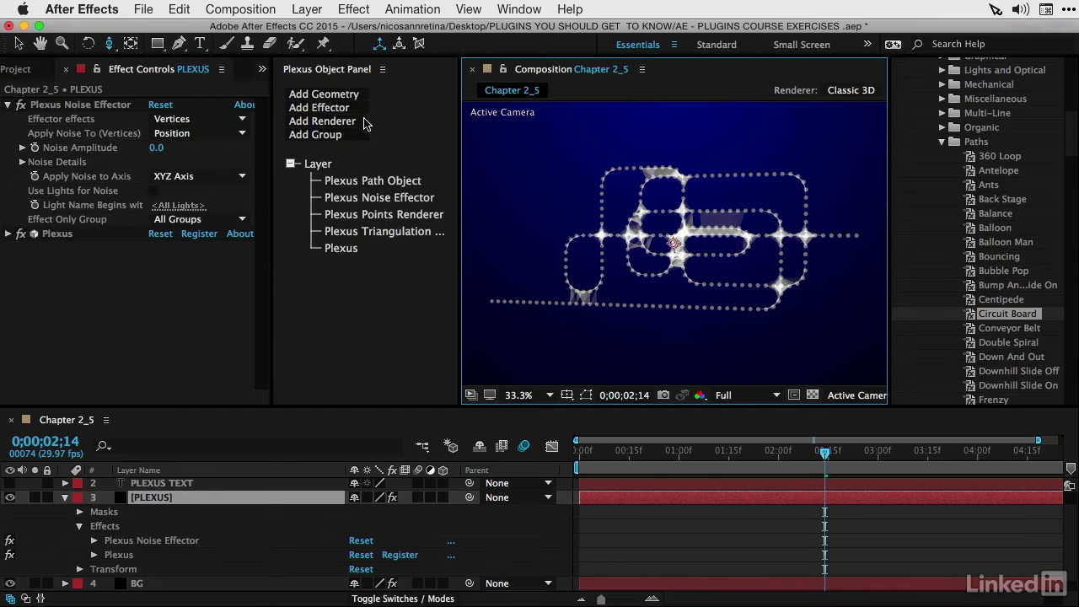
left_click(347, 199)
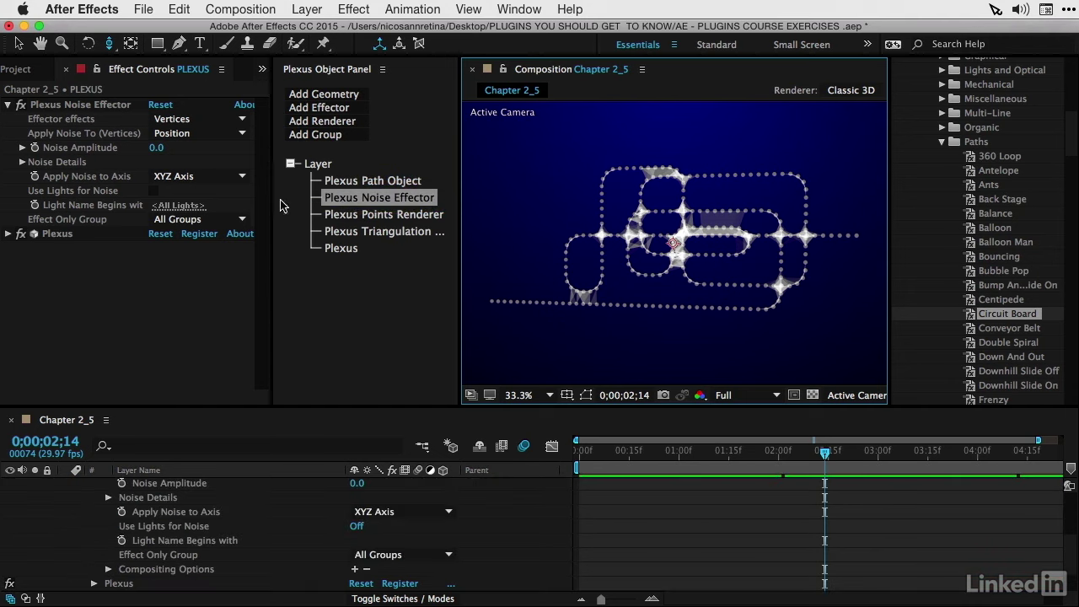
mouse_move(157, 148)
left_mouse_down()
mouse_move(607, 179)
mouse_move(658, 199)
mouse_move(628, 215)
left_mouse_up()
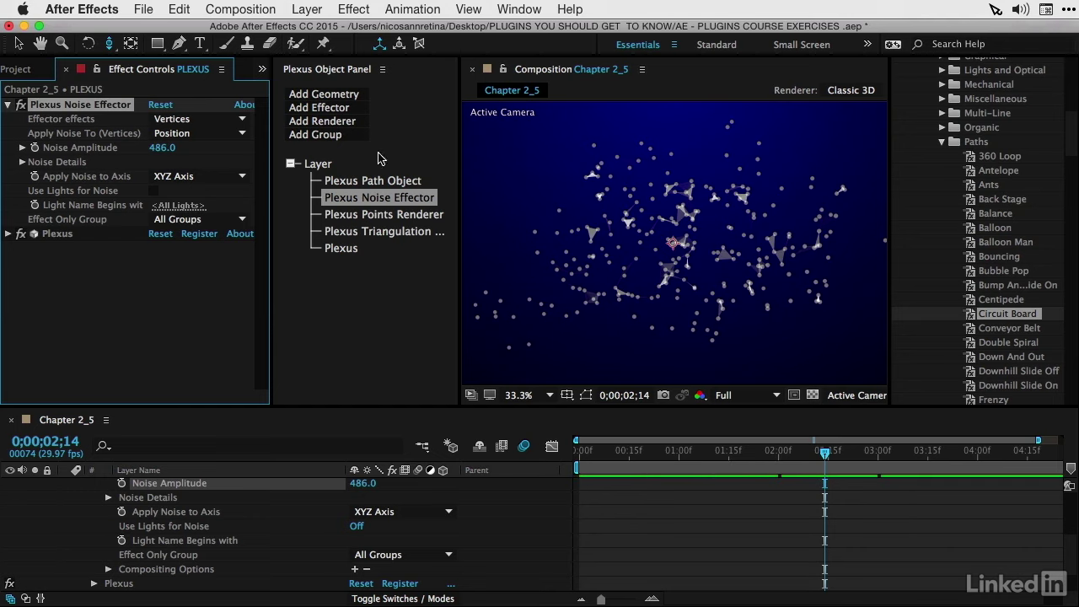
Increase the Triangulation renderer's Maximum Distance to 86 and orbit the camera slightly
left_click(356, 215)
left_click(367, 230)
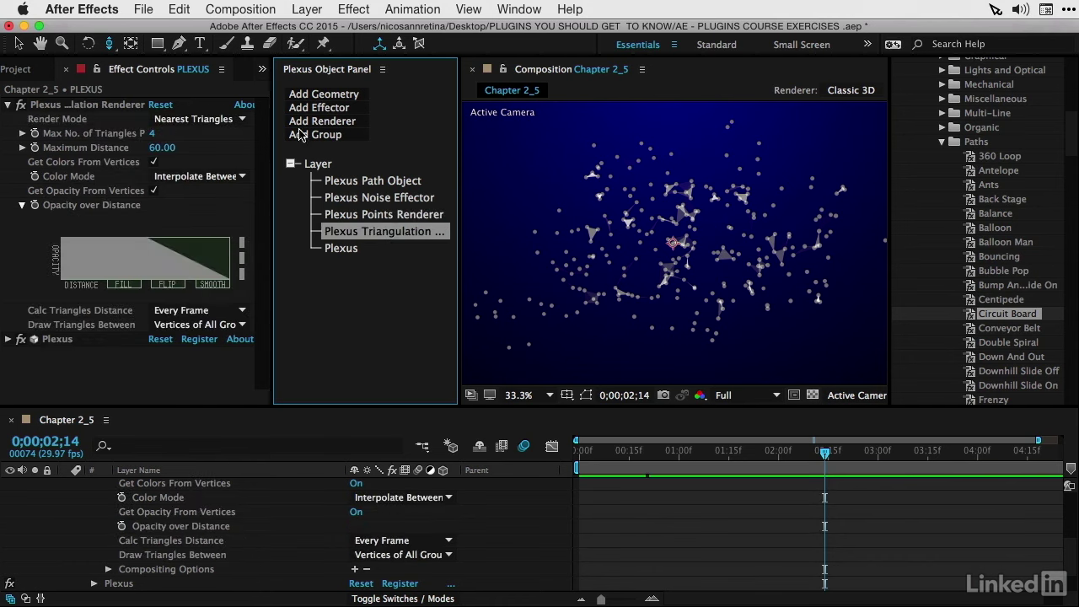
left_click_drag(162, 148, 188, 147)
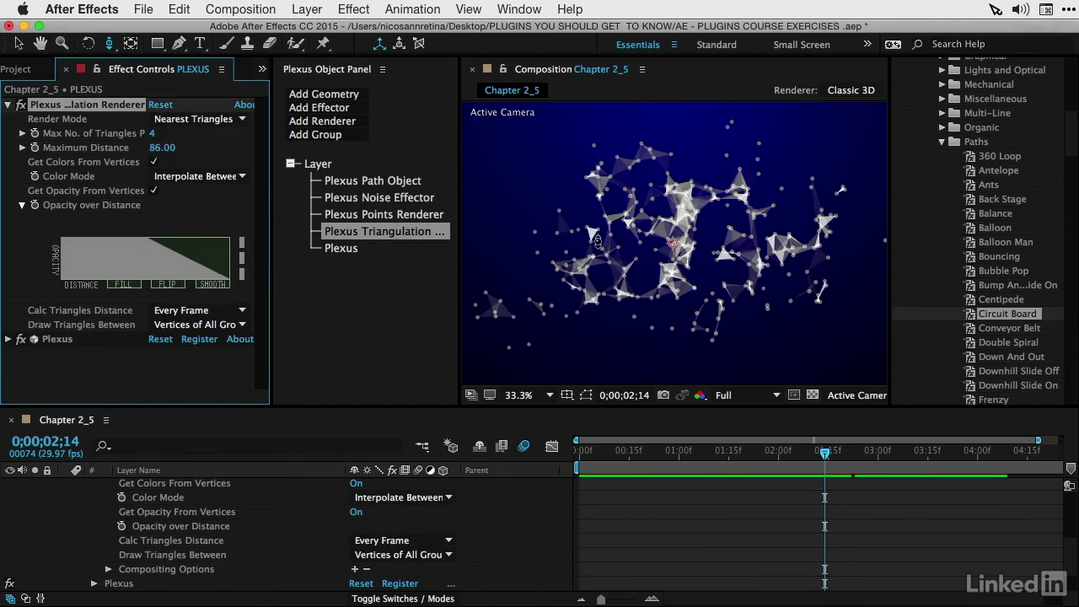
left_click_drag(650, 224, 715, 283)
Add a Sound Effector to the PLEXUS layer and assign the MUSIC layer as its Sound Layer
left_click(318, 108)
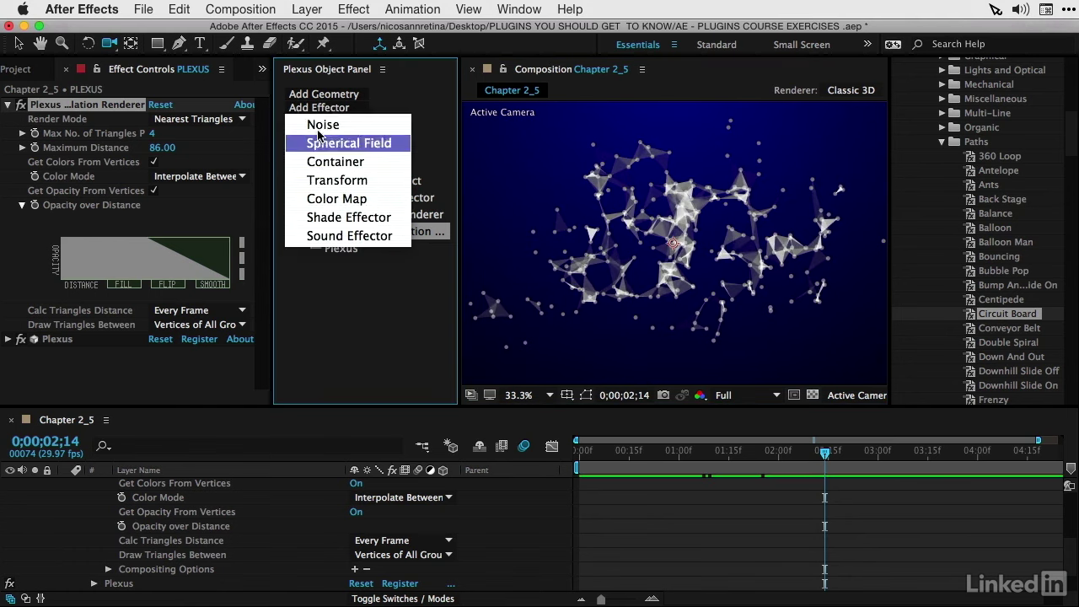
left_click(327, 239)
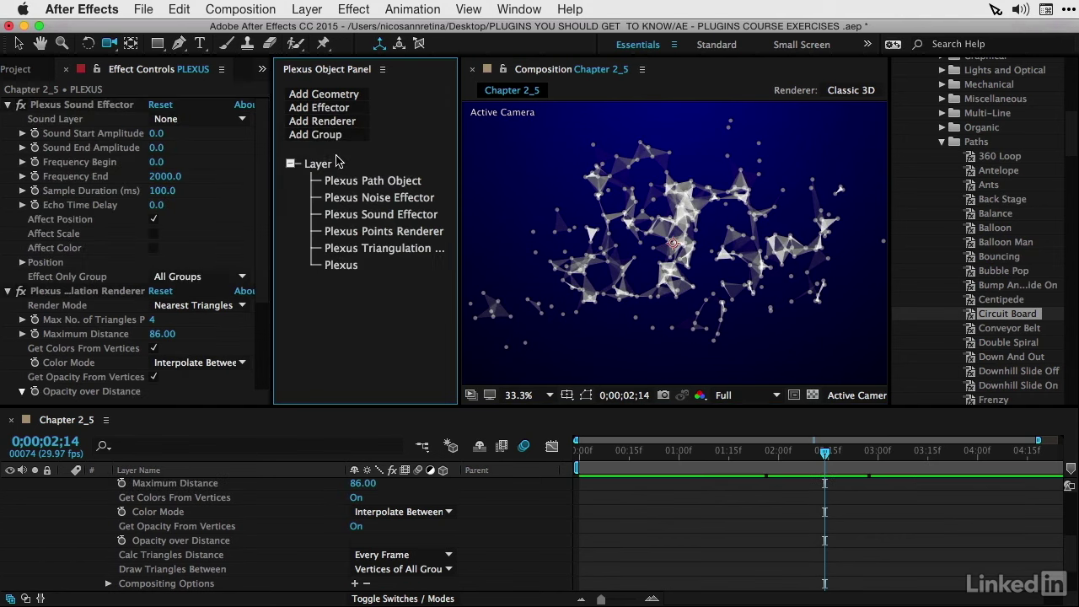
left_click(336, 214)
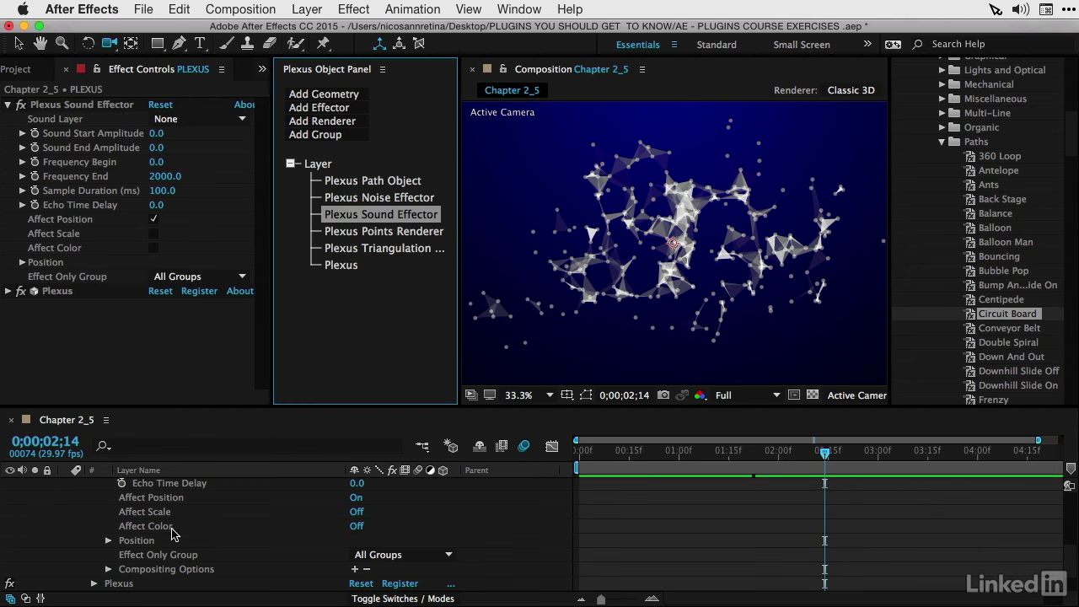
scroll(135, 557, "up", 4)
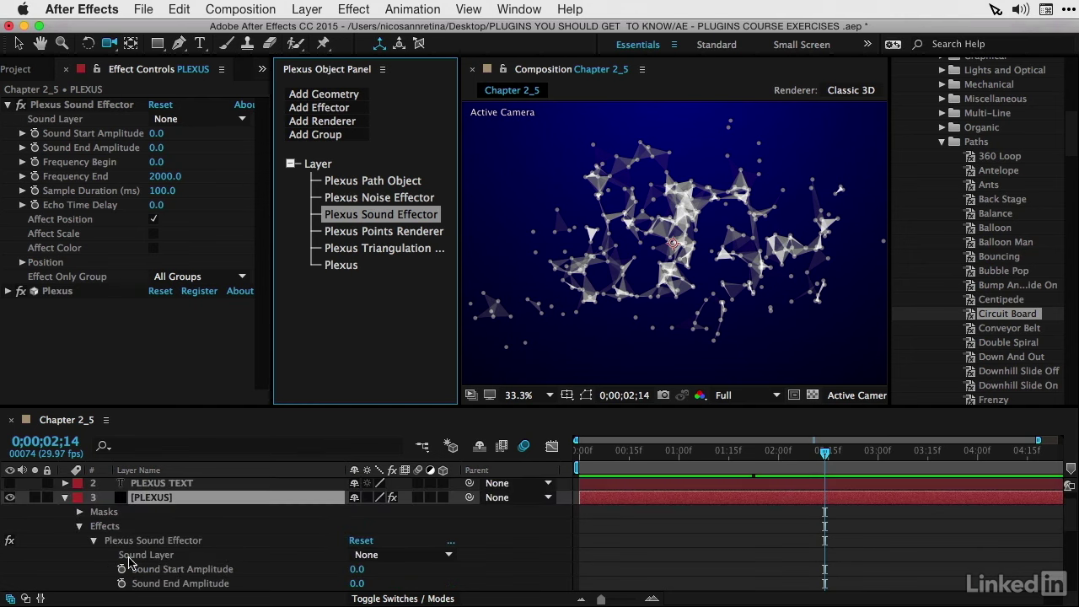
left_click(65, 499)
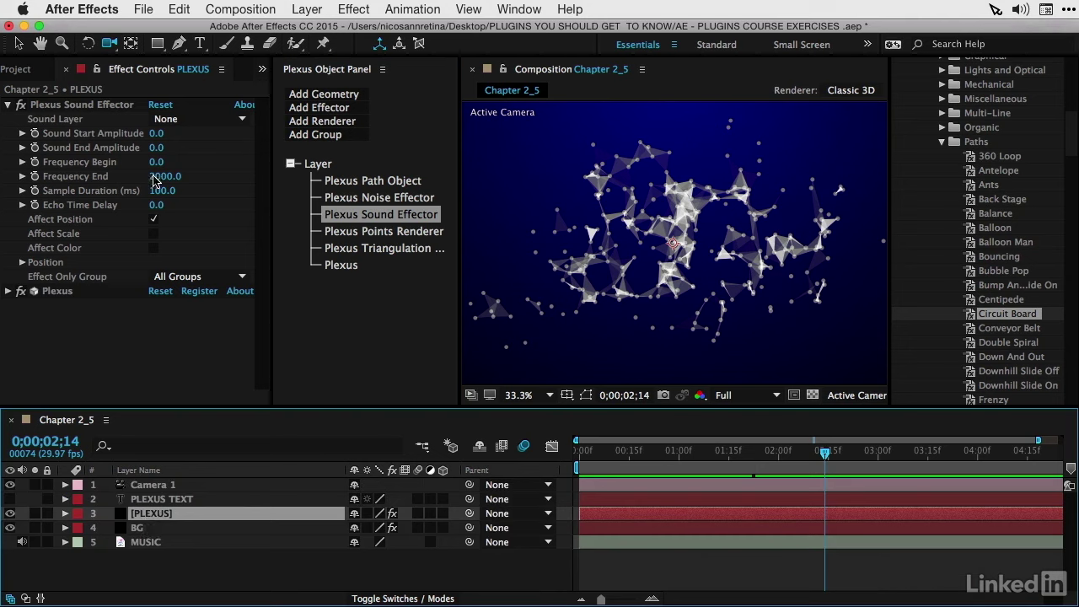
left_click(183, 120)
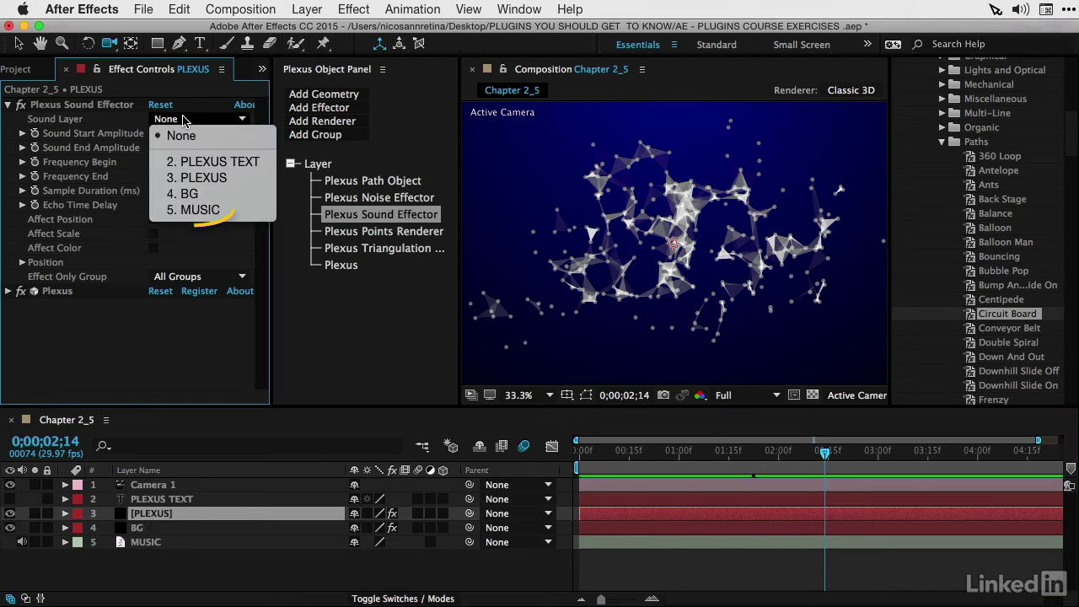
left_click(195, 209)
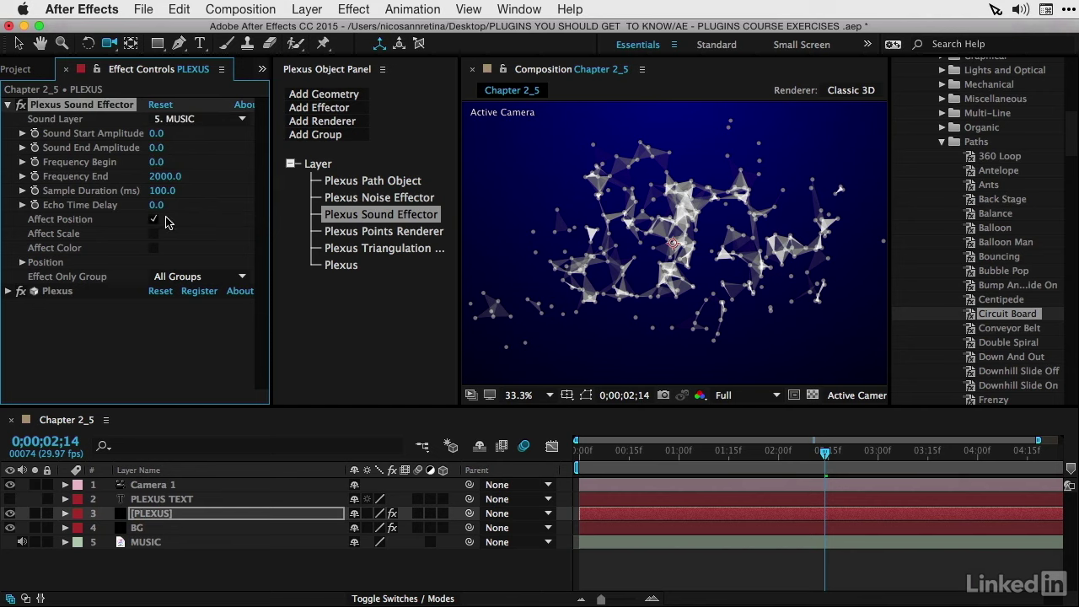
Set the Sound Effector's Sound Start Amplitude to 100 and Sound End Amplitude to 300, and preview the animation
left_click(156, 135)
type("100")
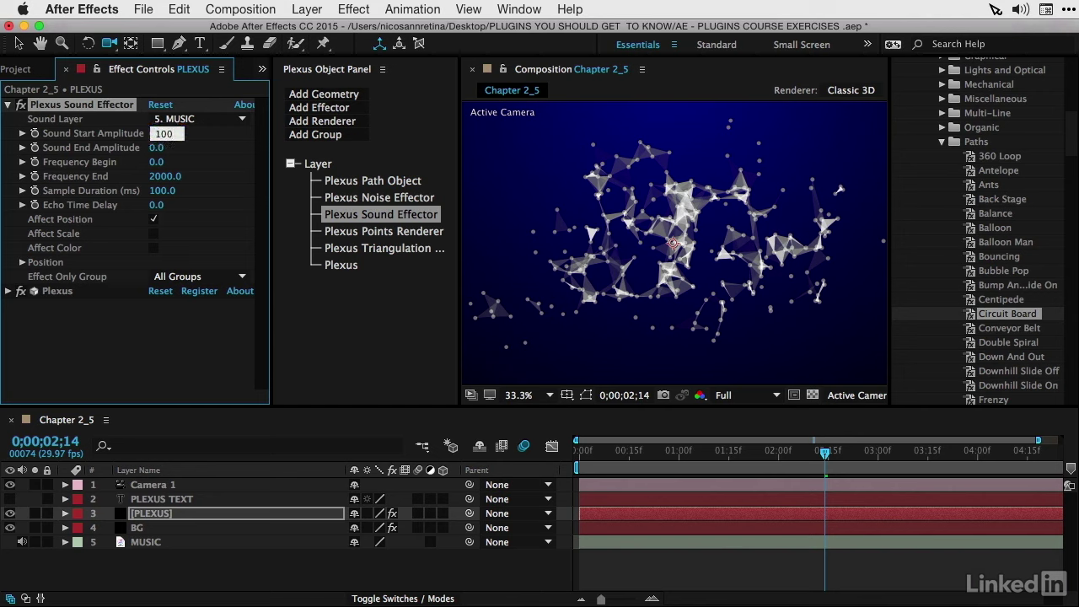
key("Tab")
type("3")
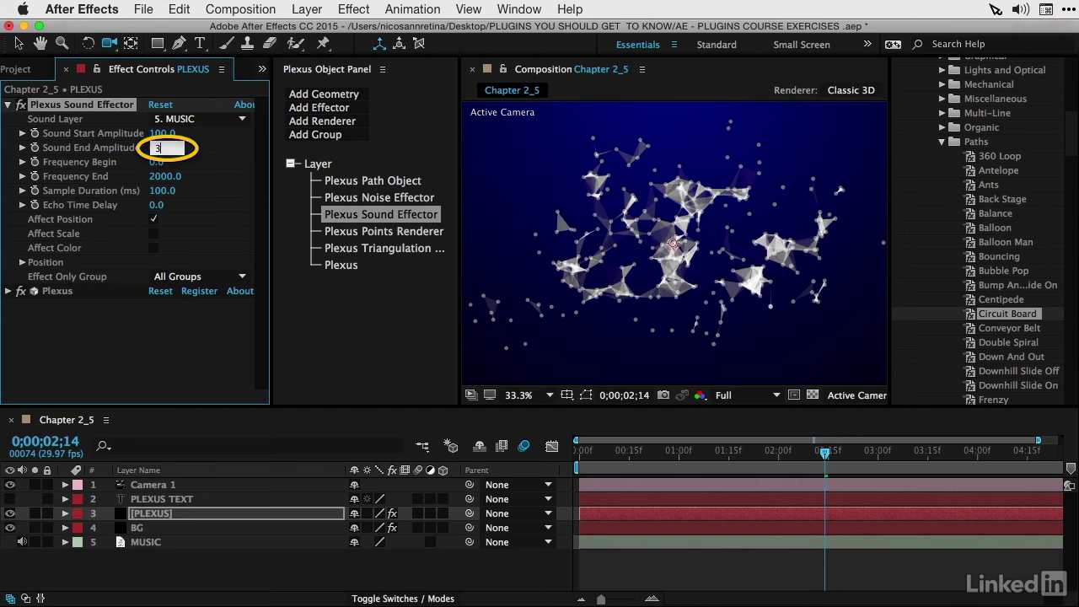
type("00")
key("Return")
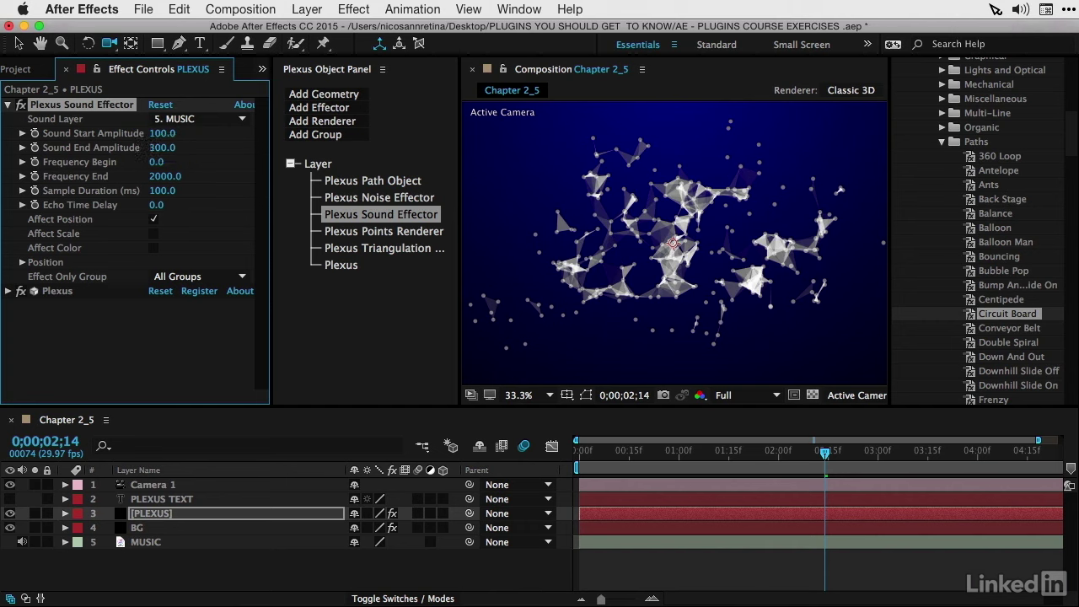
key("space")
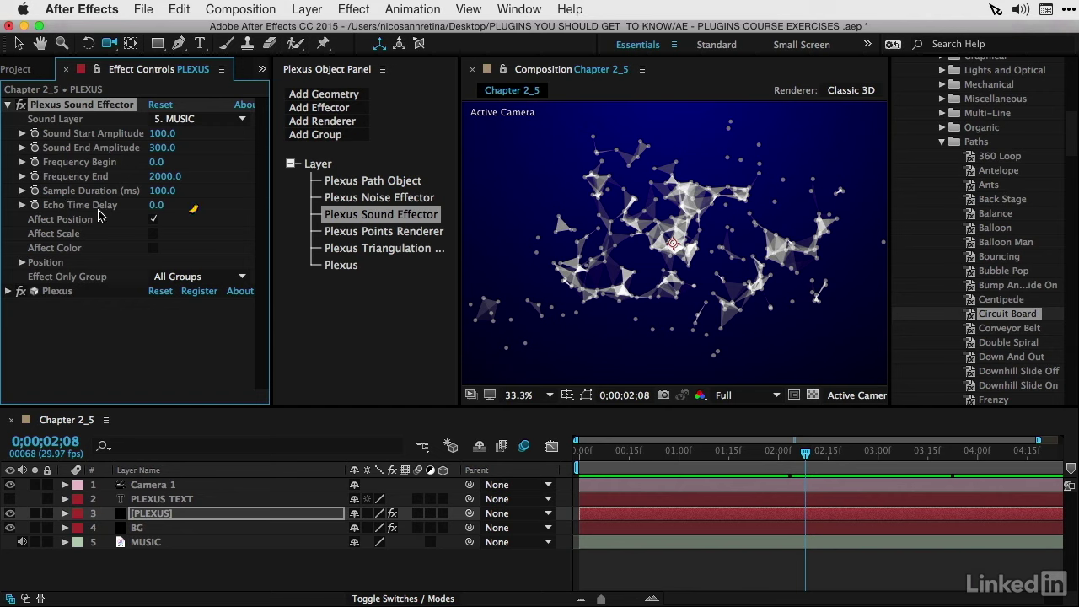
Set the Sound Effector's Echo Time Delay to 30
left_click(156, 205)
type("30")
key("Return")
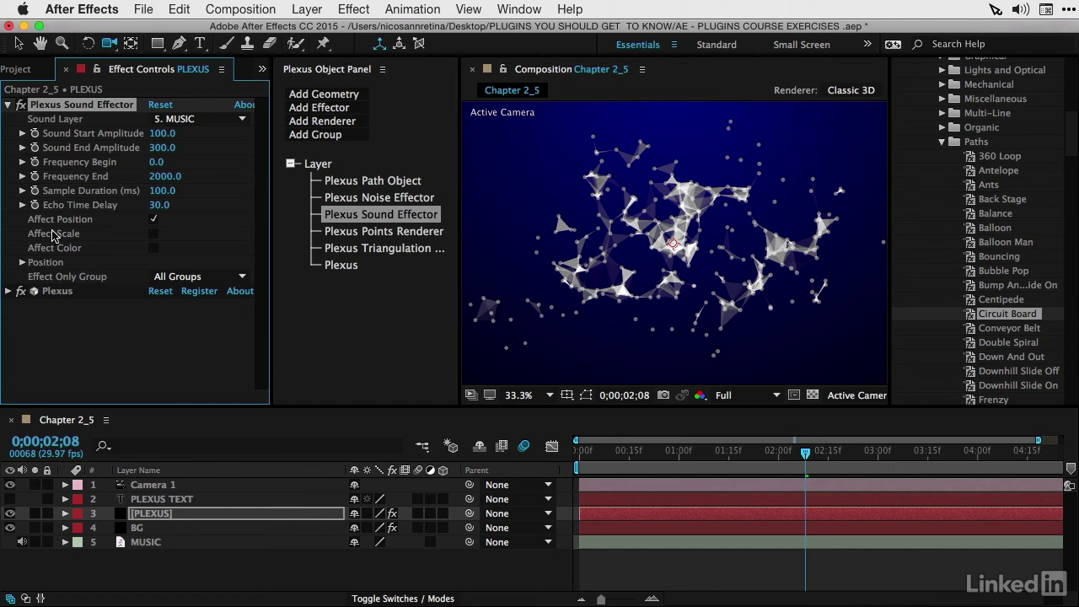
Turn on Affect Color for the Plexus Sound Effector, leaving Affect Scale off
left_click(152, 248)
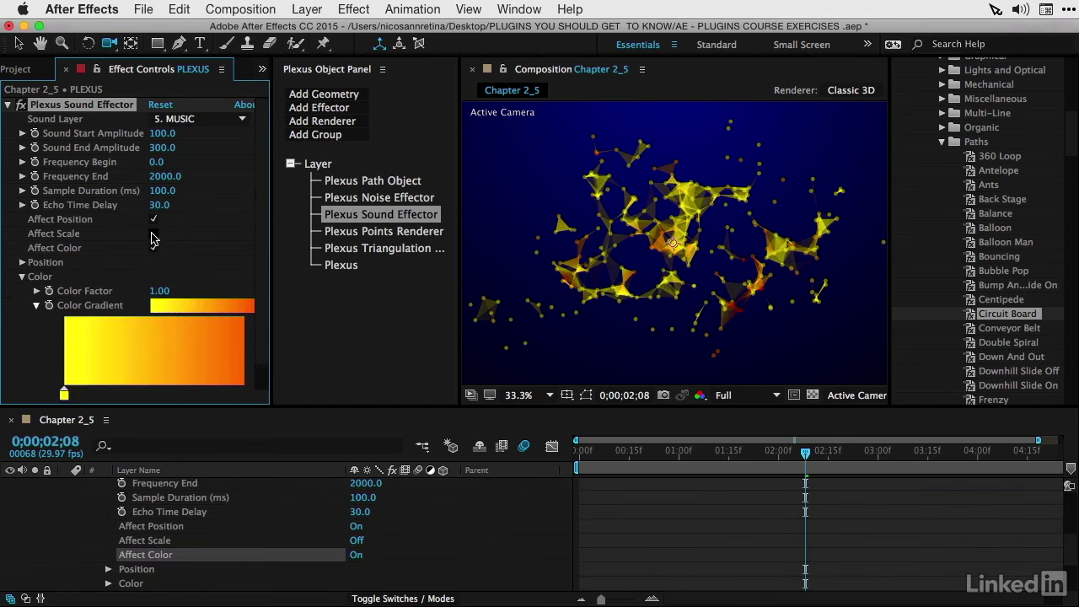
left_click(153, 234)
left_click(152, 234)
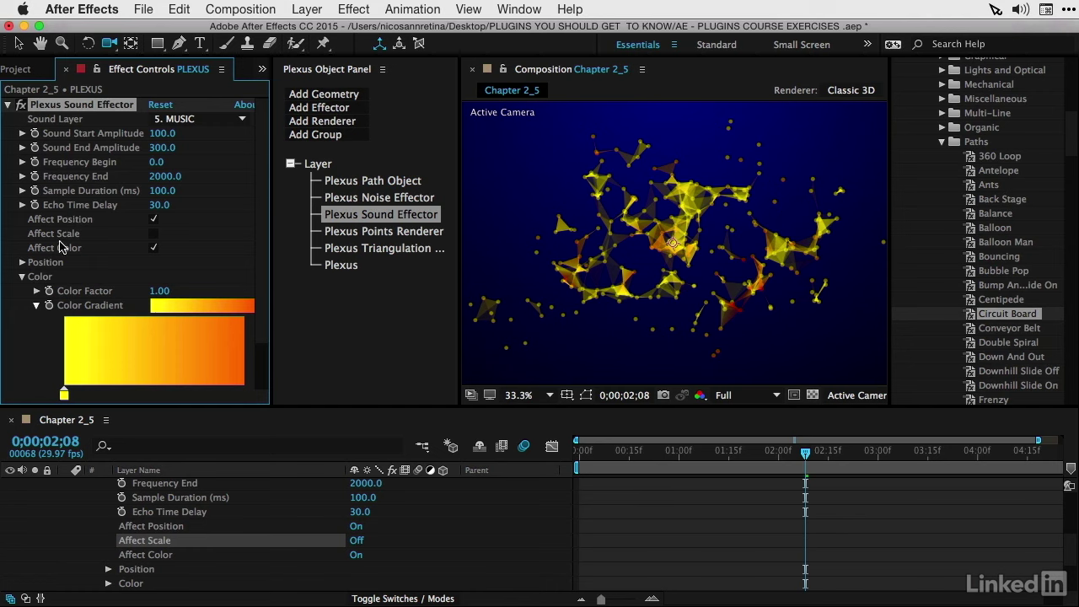
Try a Position Factor of 2.10 on the Sound Effector and undo the change
scroll(46, 283, "down", 3)
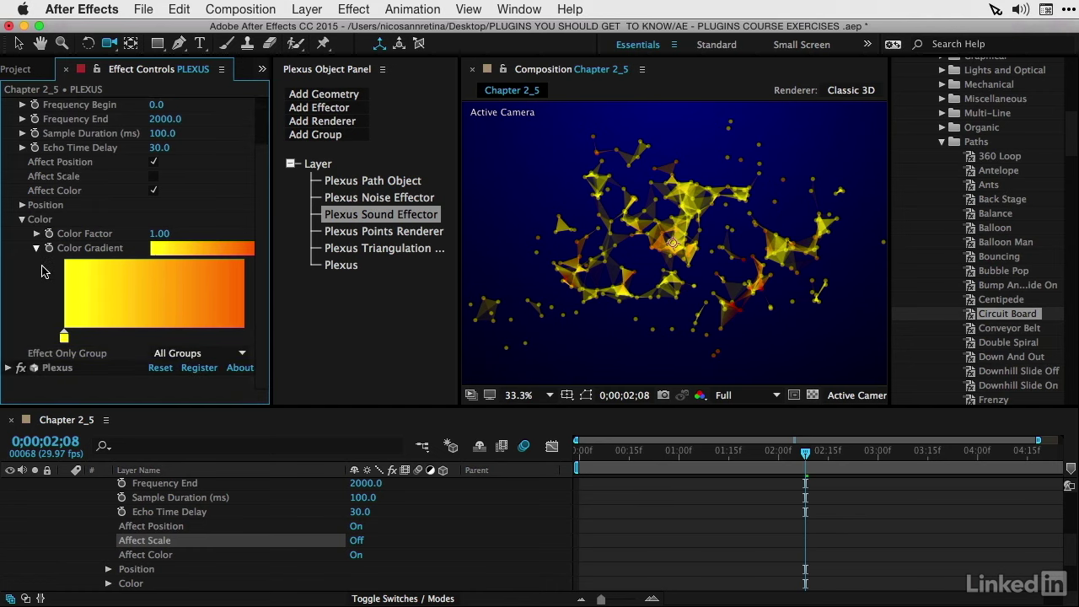
left_click(23, 206)
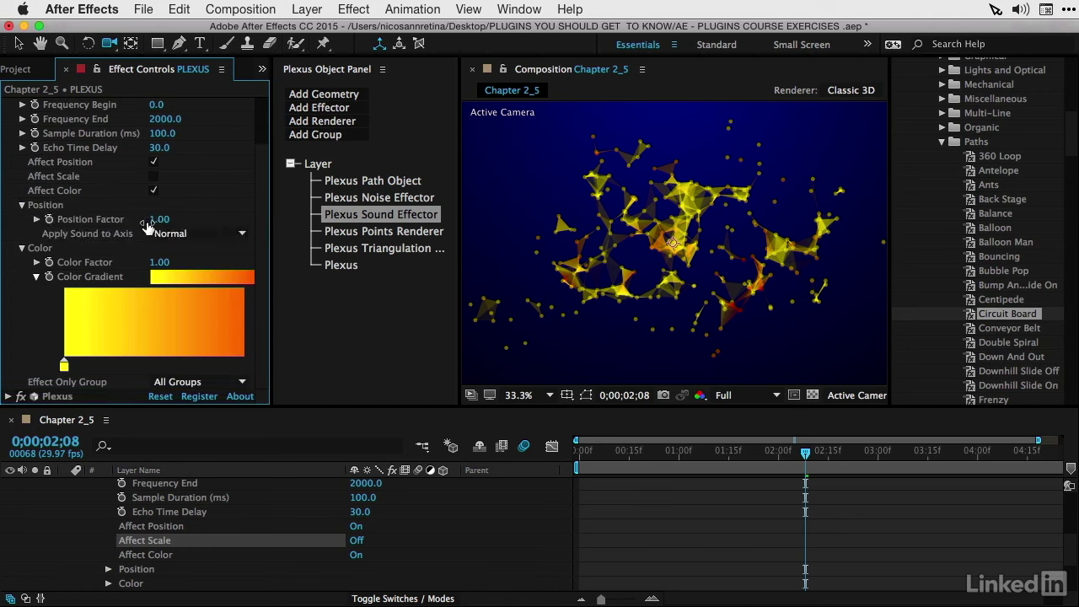
left_click_drag(162, 219, 250, 219)
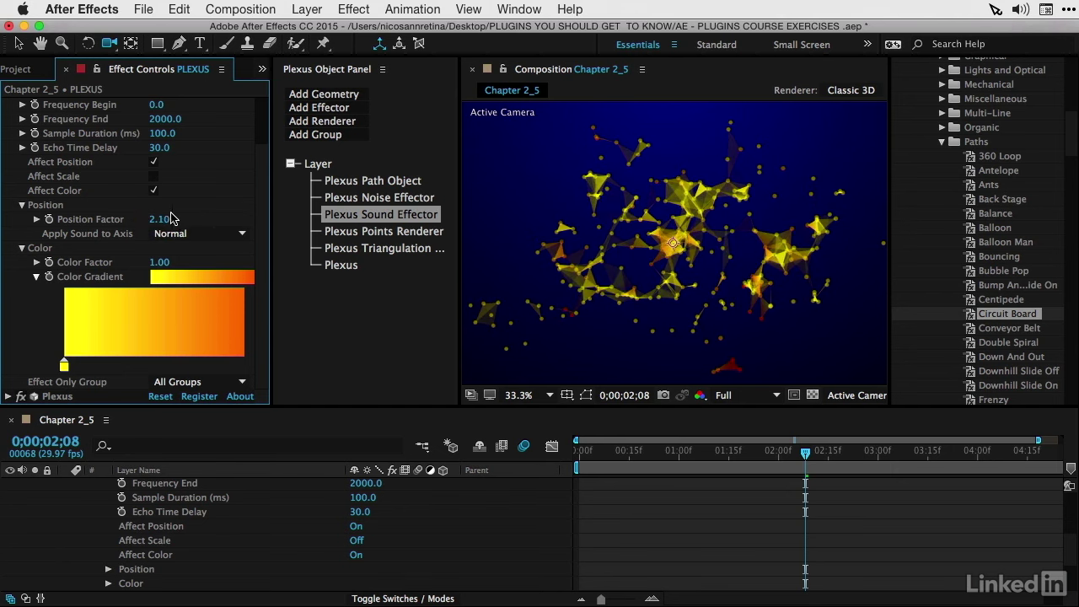
key("cmd+z")
Set the Sound Effector's Color Factor to 1.96 and recolor the Color Gradient's yellow start stop to dark purple
left_click_drag(162, 262, 266, 283)
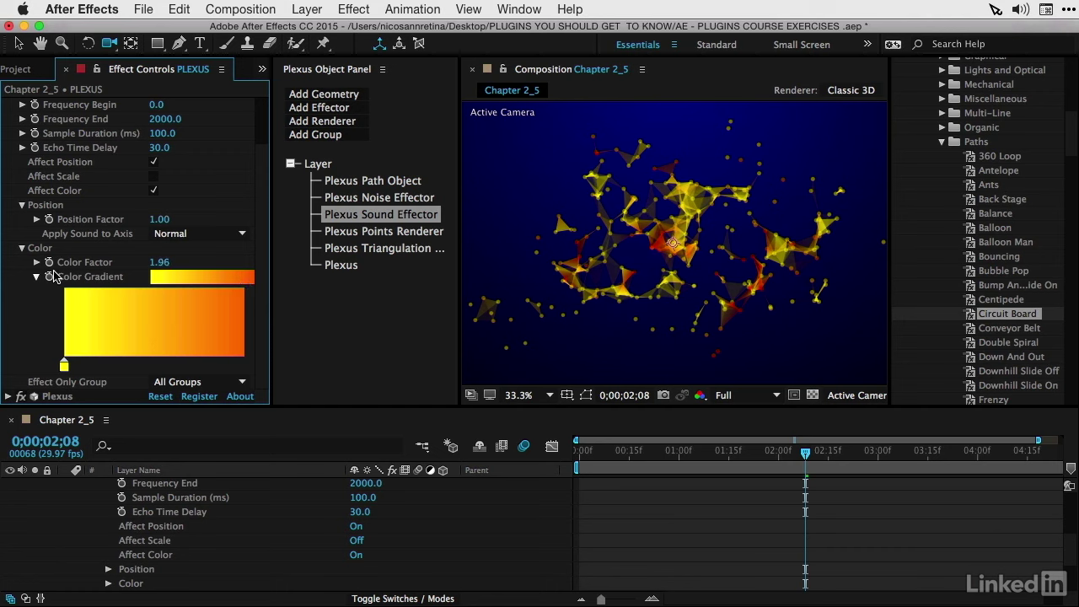
left_click(65, 364)
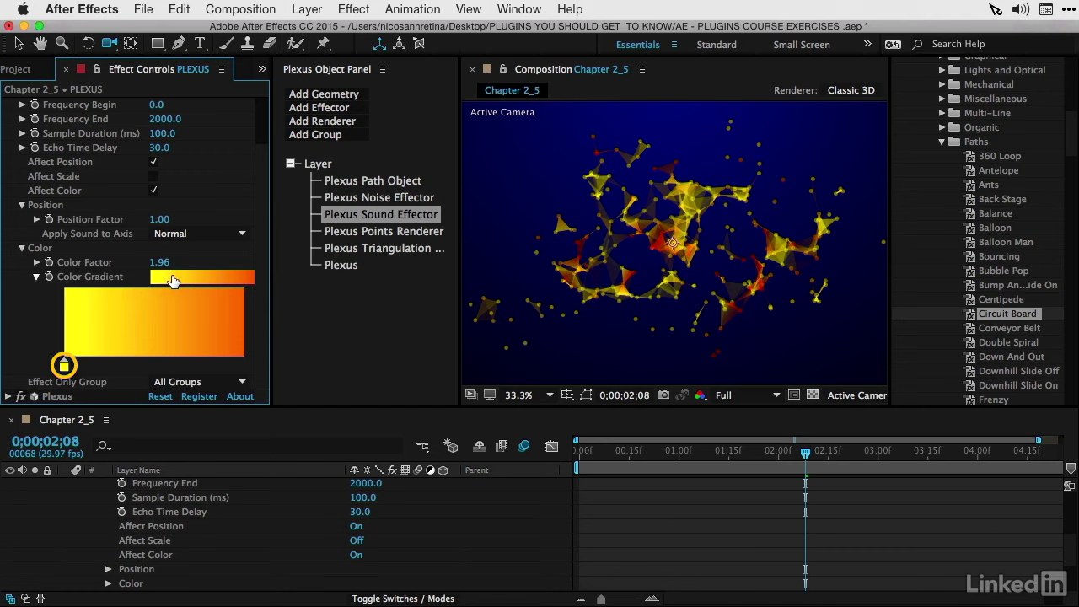
double_click(65, 365)
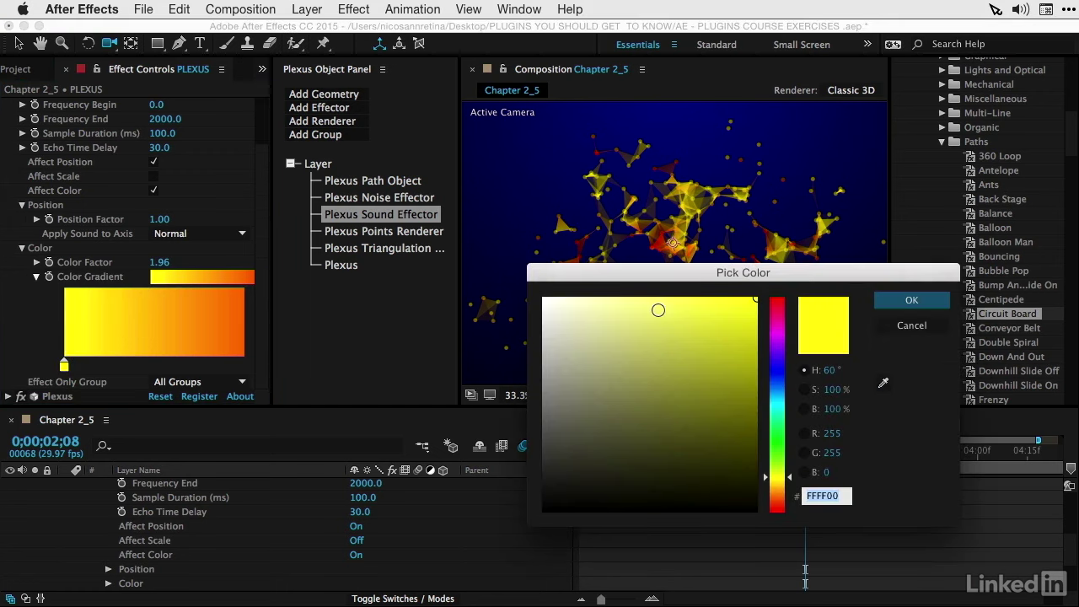
left_click(777, 376)
left_click_drag(779, 369, 759, 378)
left_click(911, 301)
Recolor the Color Gradient's red end stop to green 0B8F3E and preview the animation
double_click(210, 364)
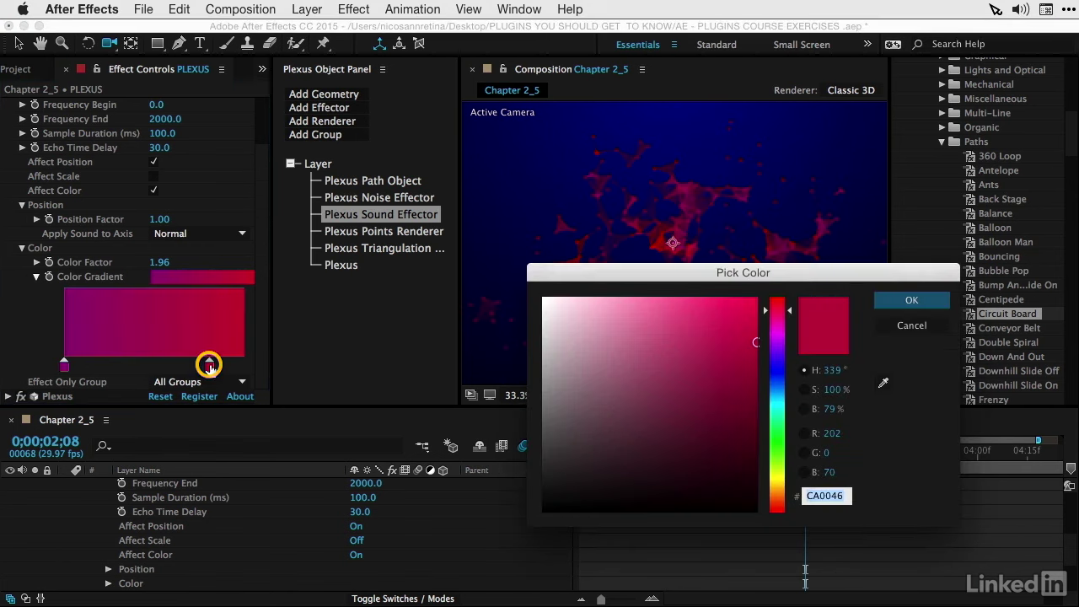
left_click_drag(776, 374, 777, 427)
left_click(722, 392)
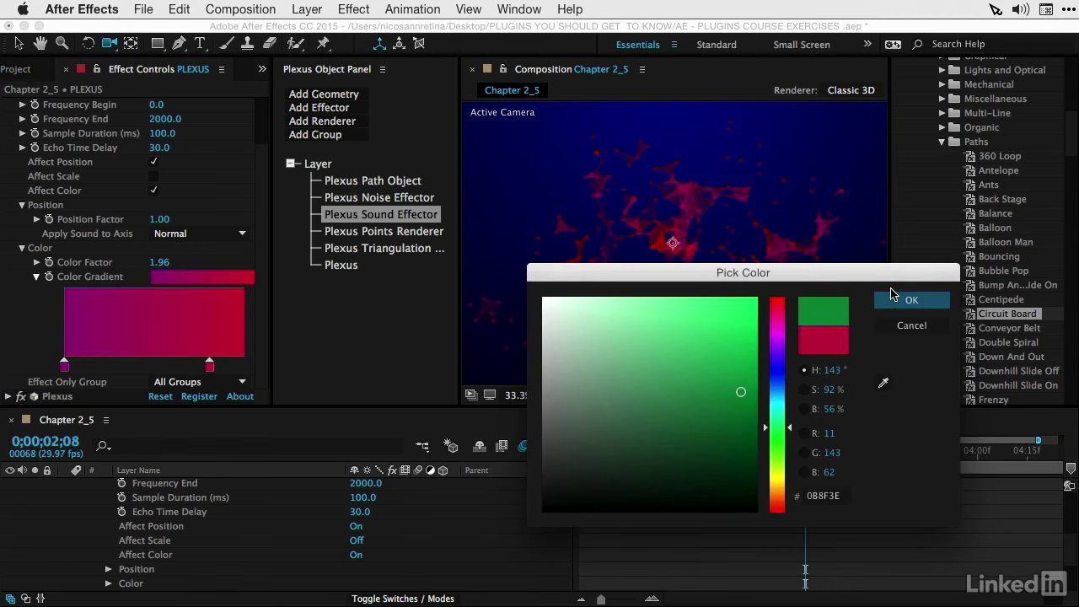
left_click(891, 296)
key("space")
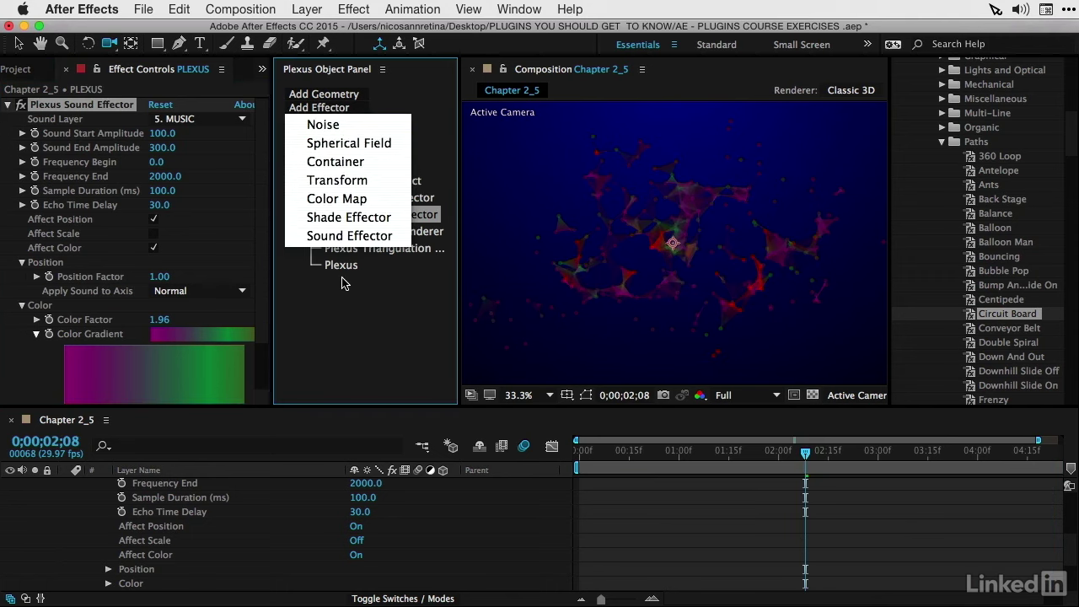
left_click(331, 337)
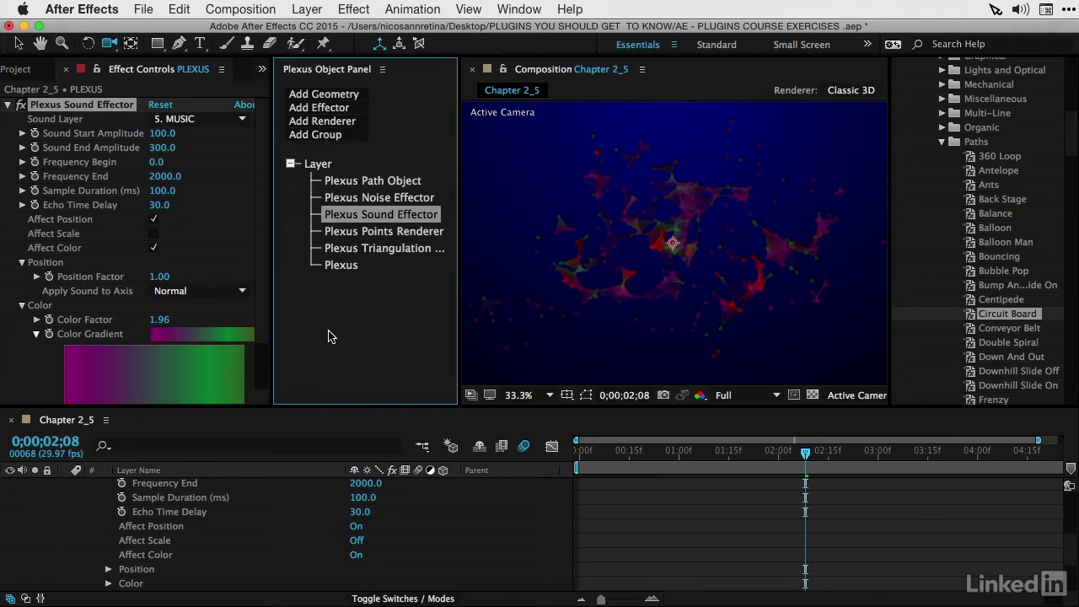